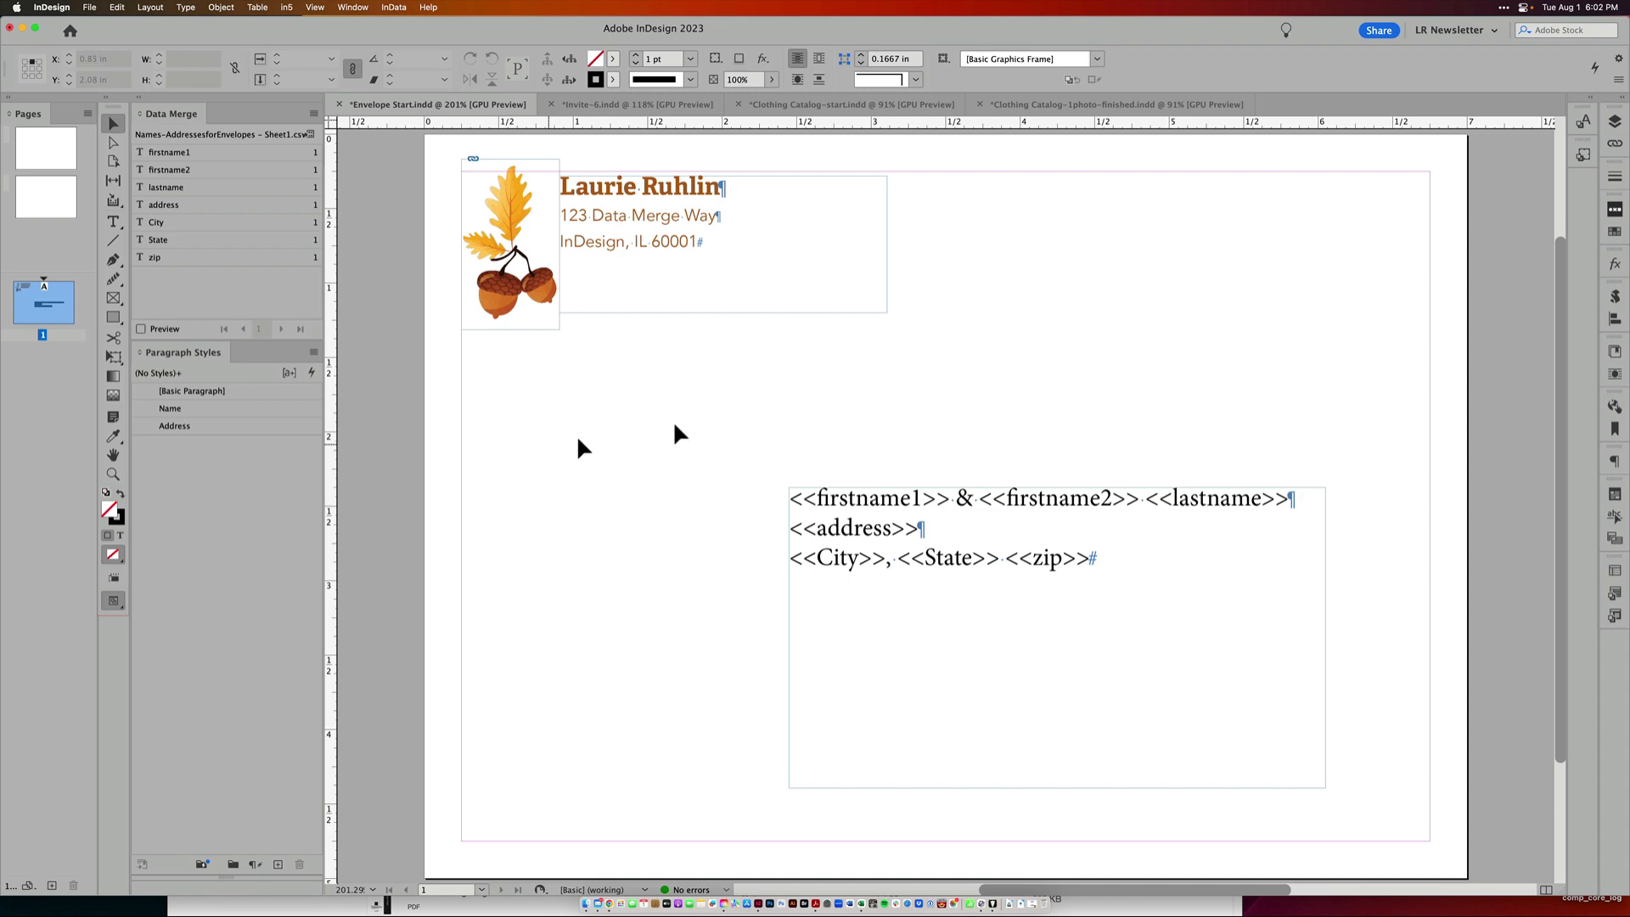
Review the donor and envelope address spreadsheets and the Data Merge panel menu options
{"action": "left_click_drag", "start_coordinate": [1629, 92], "coordinate": [1376, 96]}
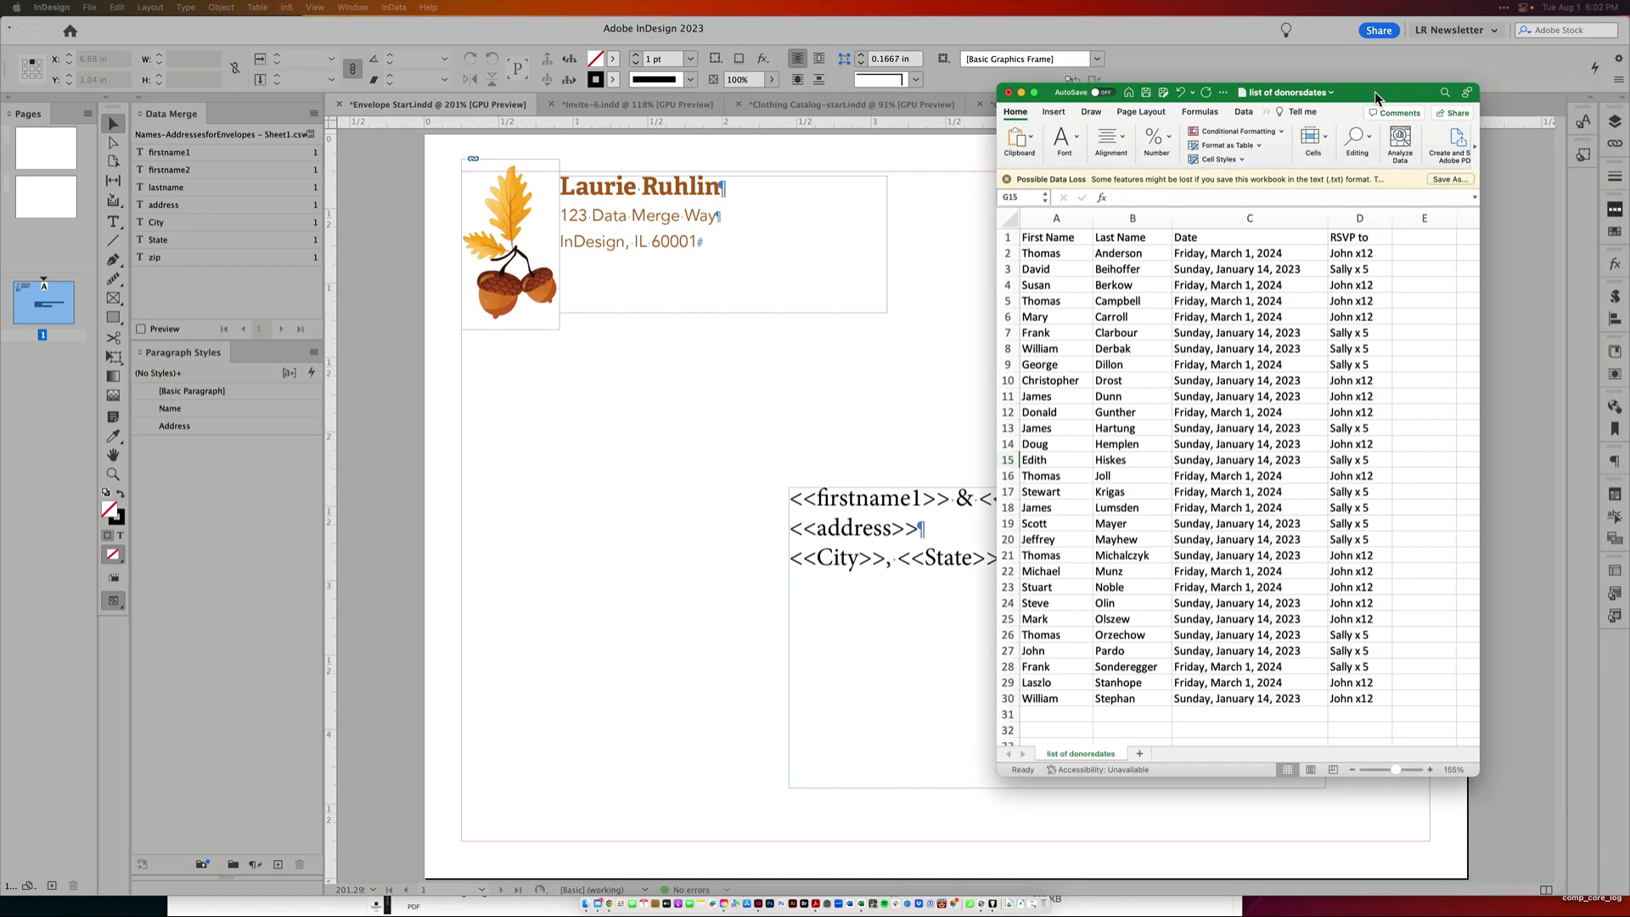
{"action": "left_click_drag", "start_coordinate": [1373, 92], "coordinate": [1629, 94]}
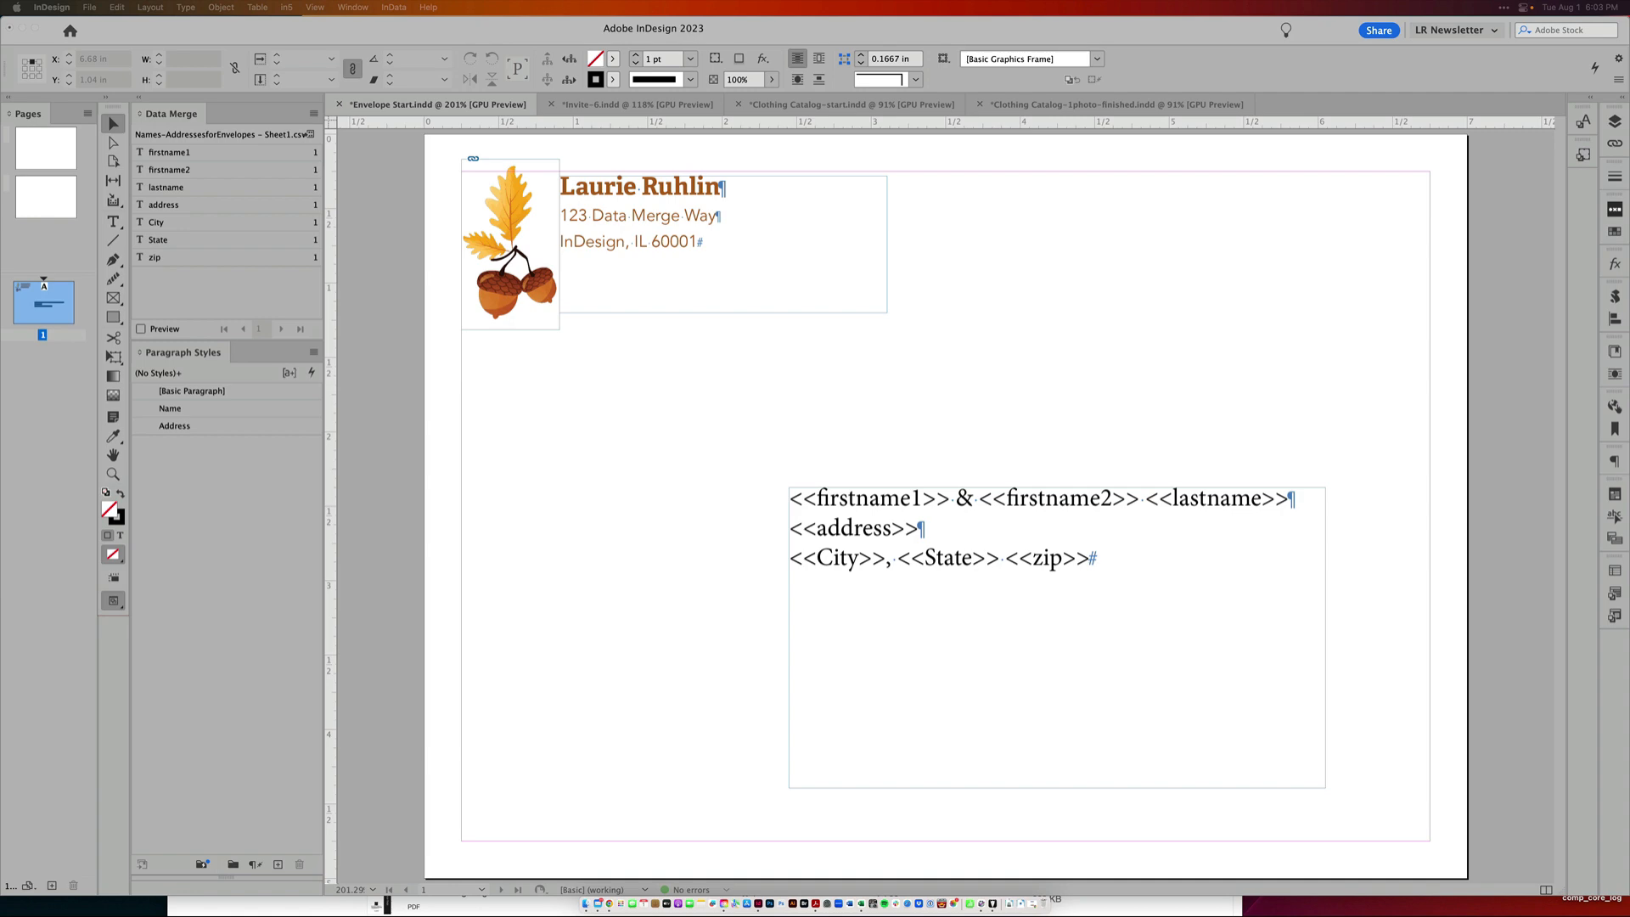
{"action": "left_click_drag", "start_coordinate": [1628, 273], "coordinate": [1061, 192]}
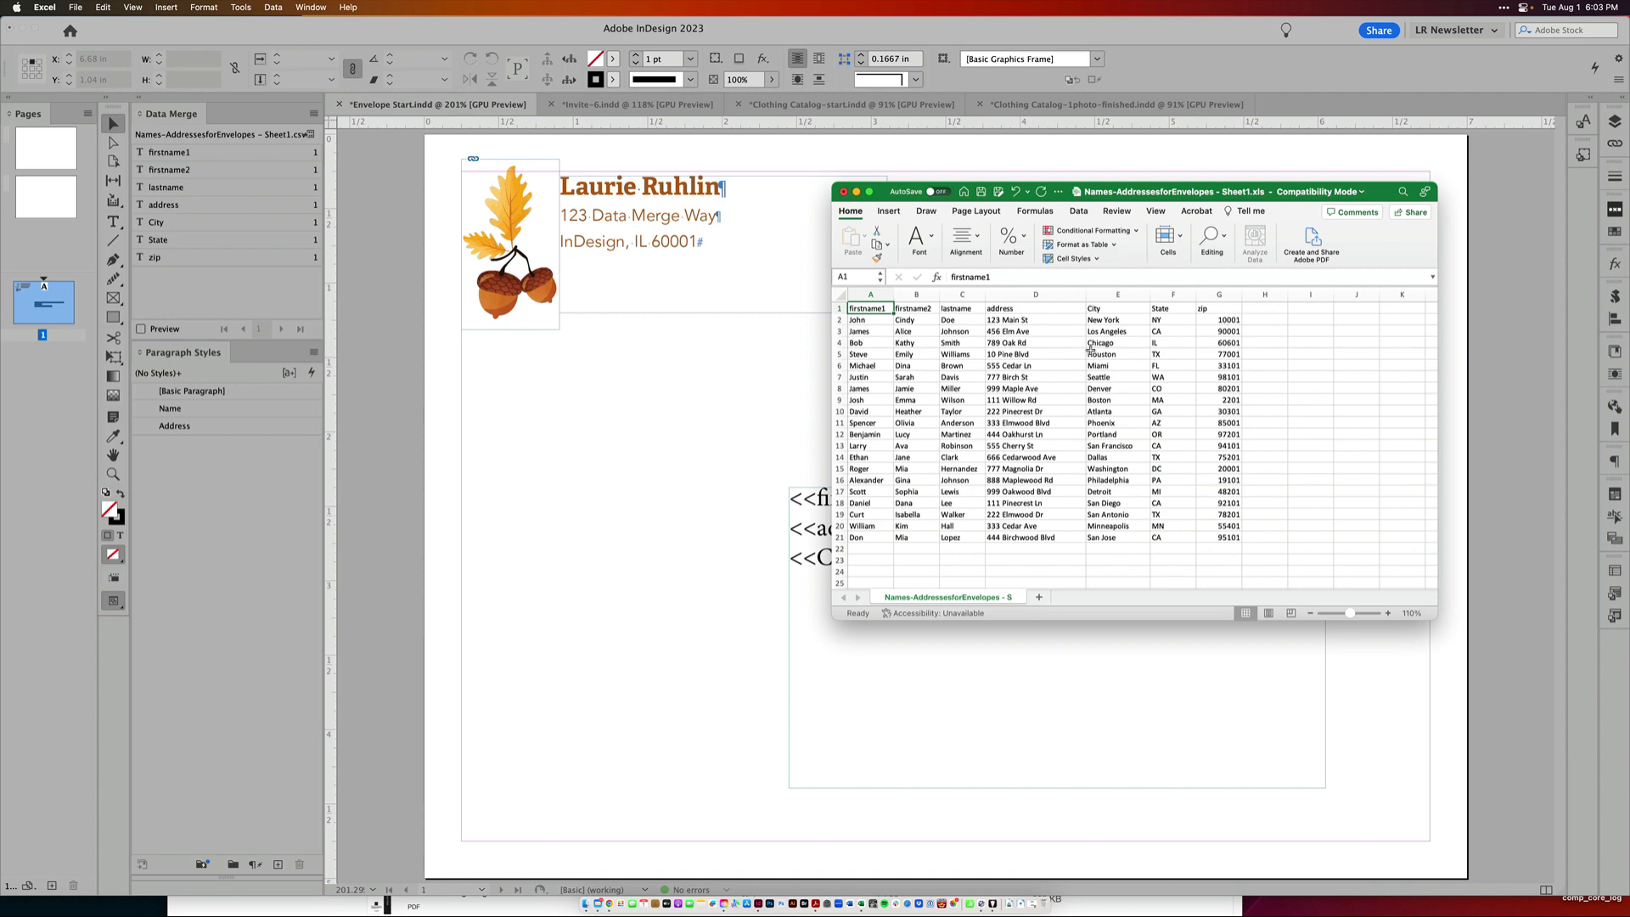
{"action": "left_click_drag", "start_coordinate": [1350, 192], "coordinate": [1629, 291]}
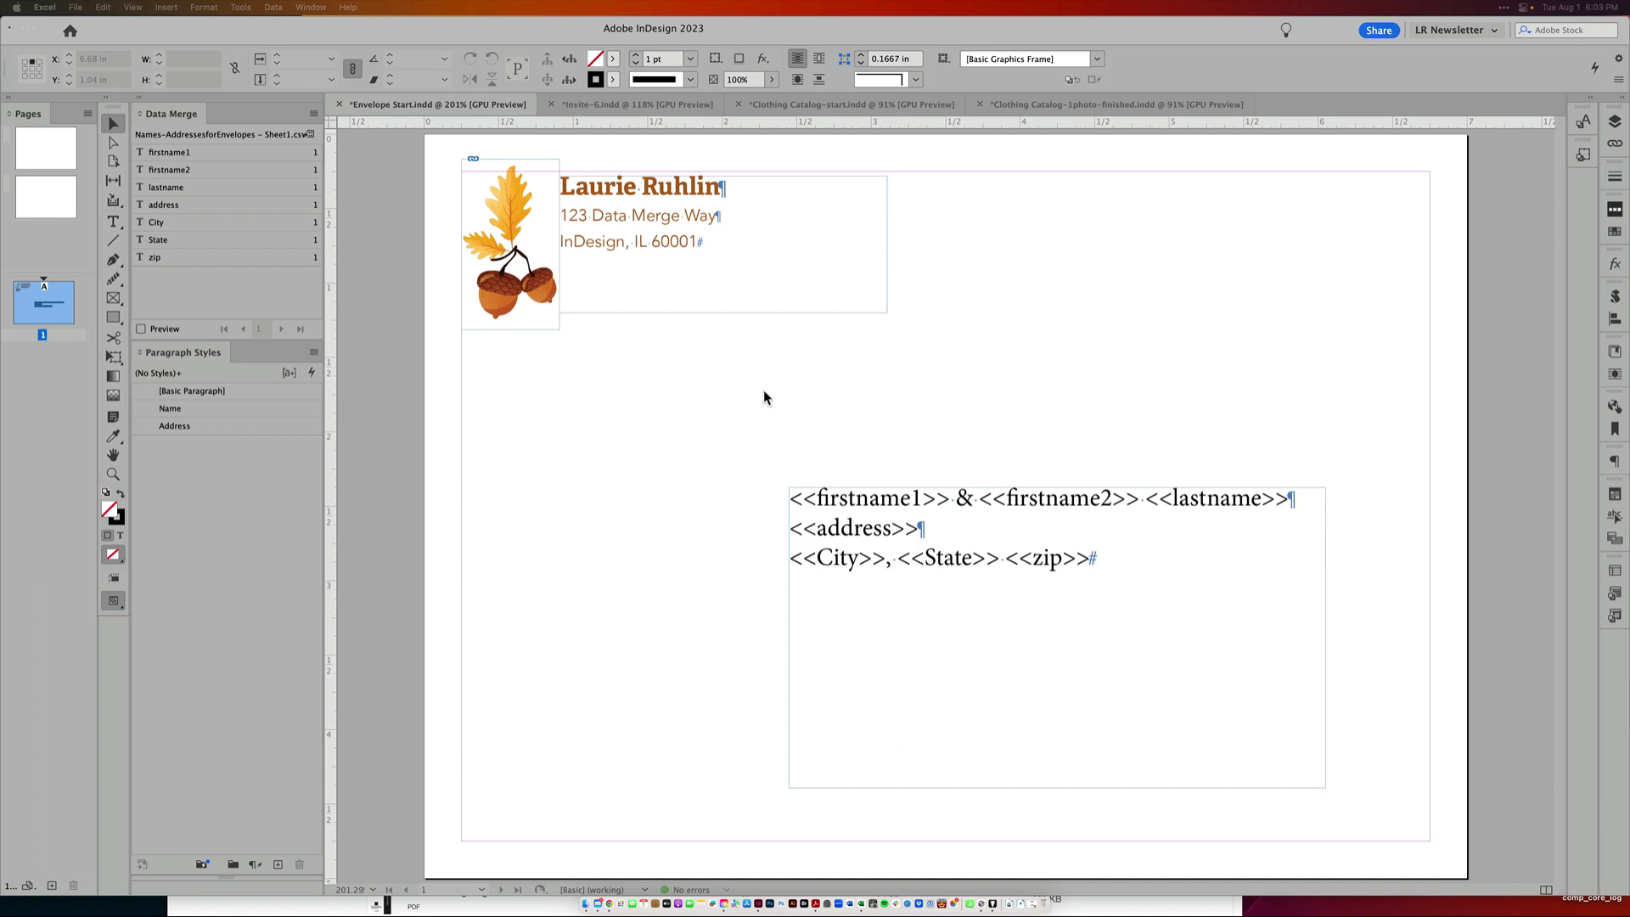
{"action": "left_click", "coordinate": [164, 117]}
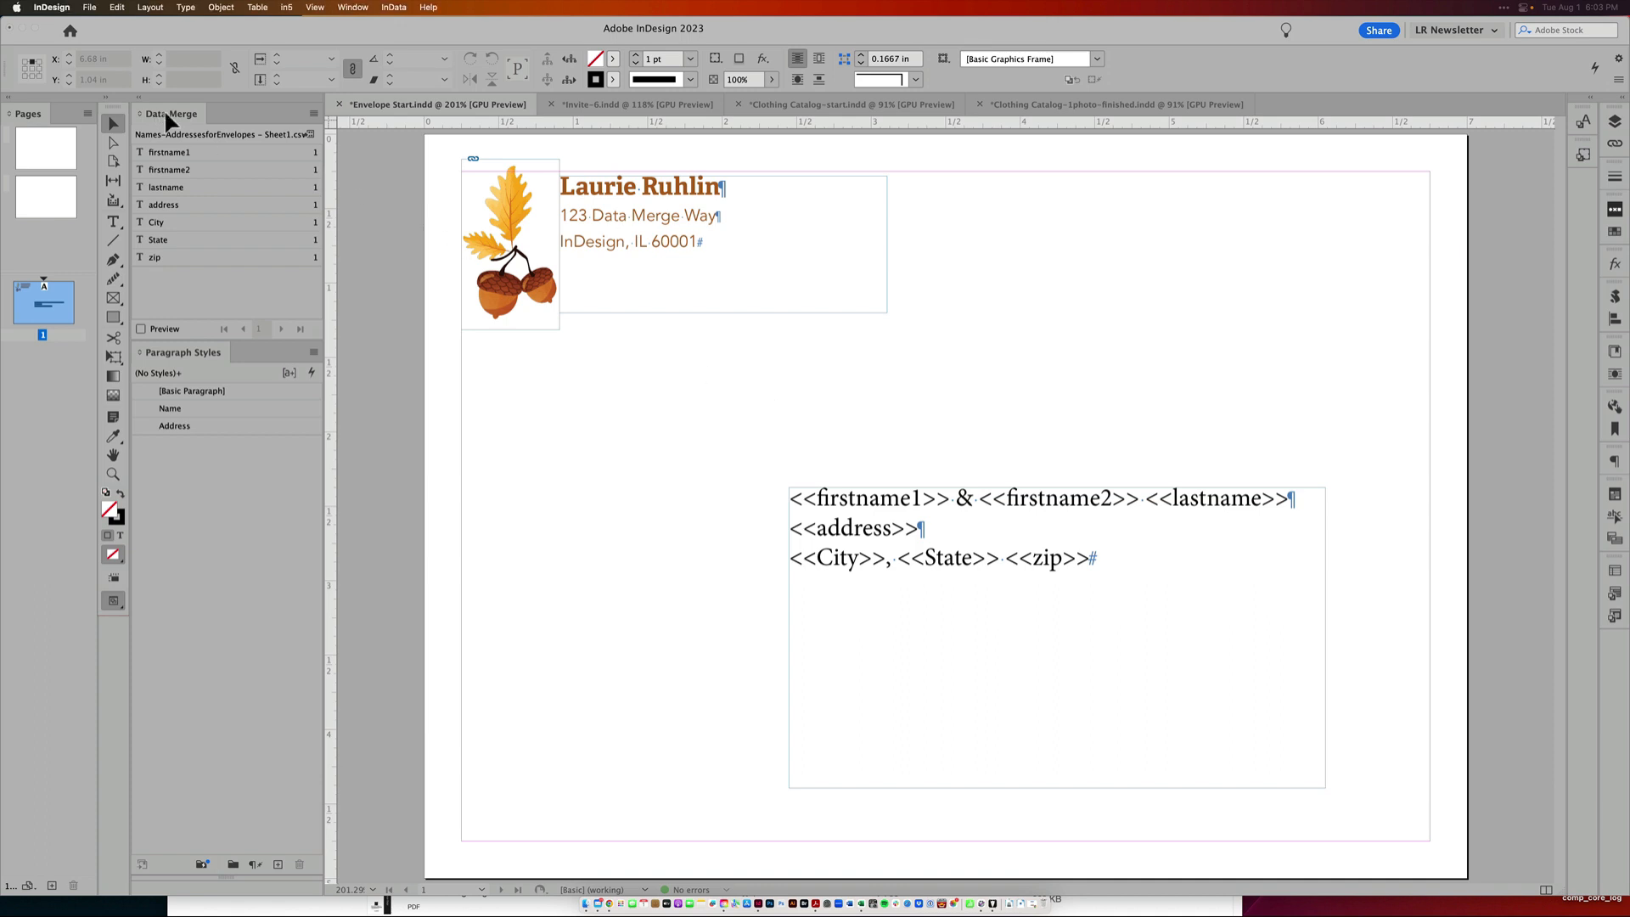
{"action": "left_click", "coordinate": [314, 113]}
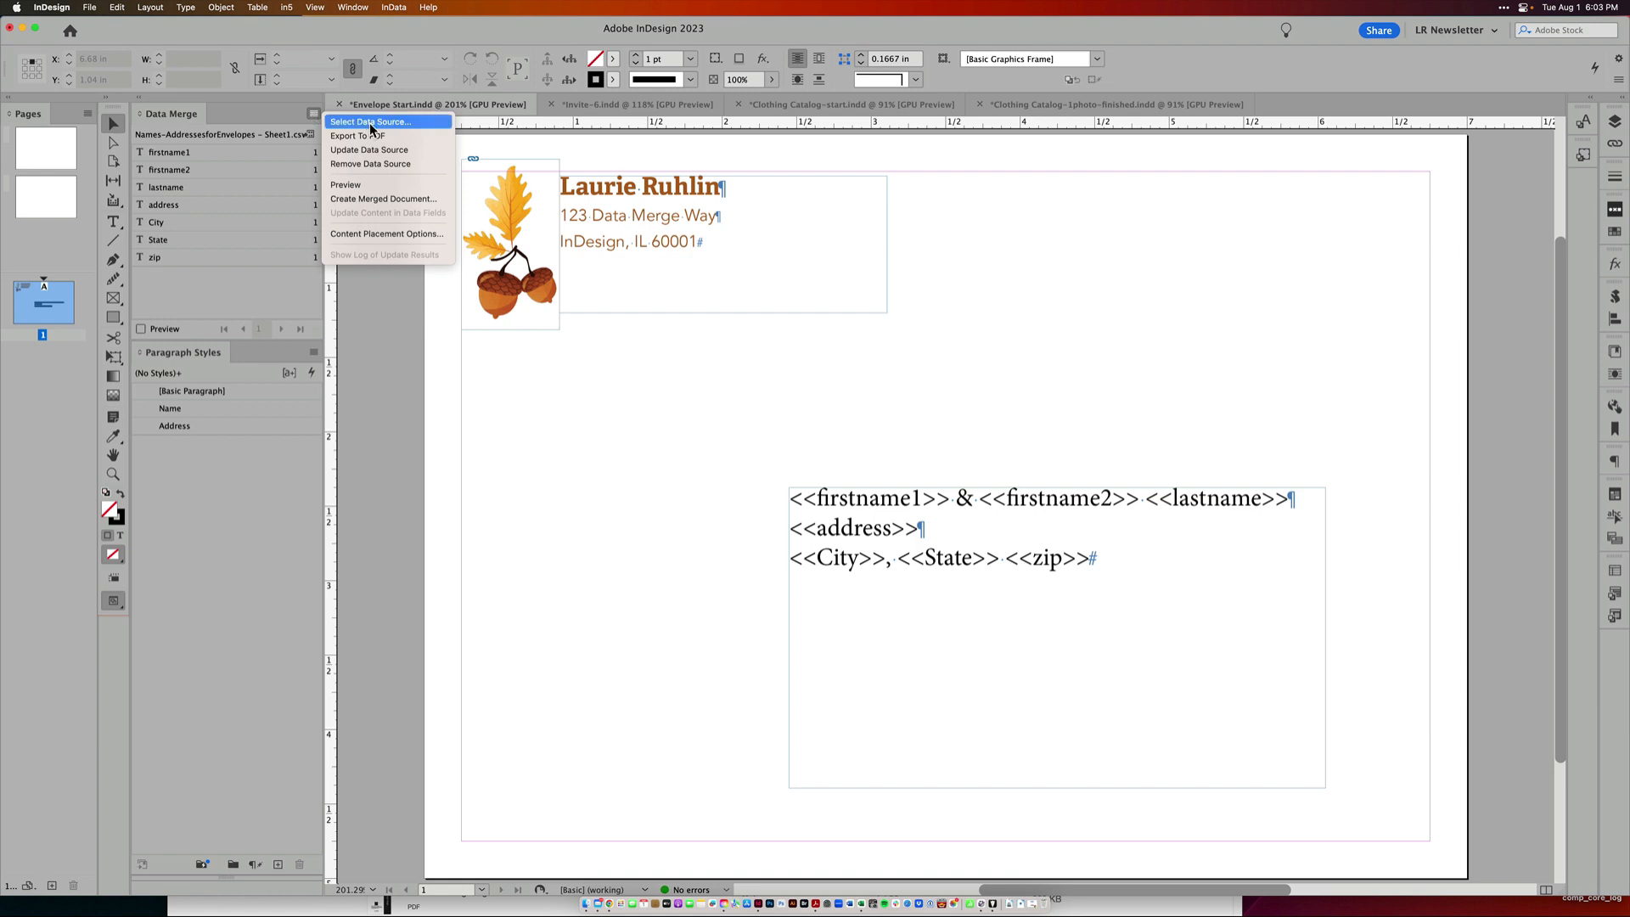
{"action": "left_click", "coordinate": [212, 300]}
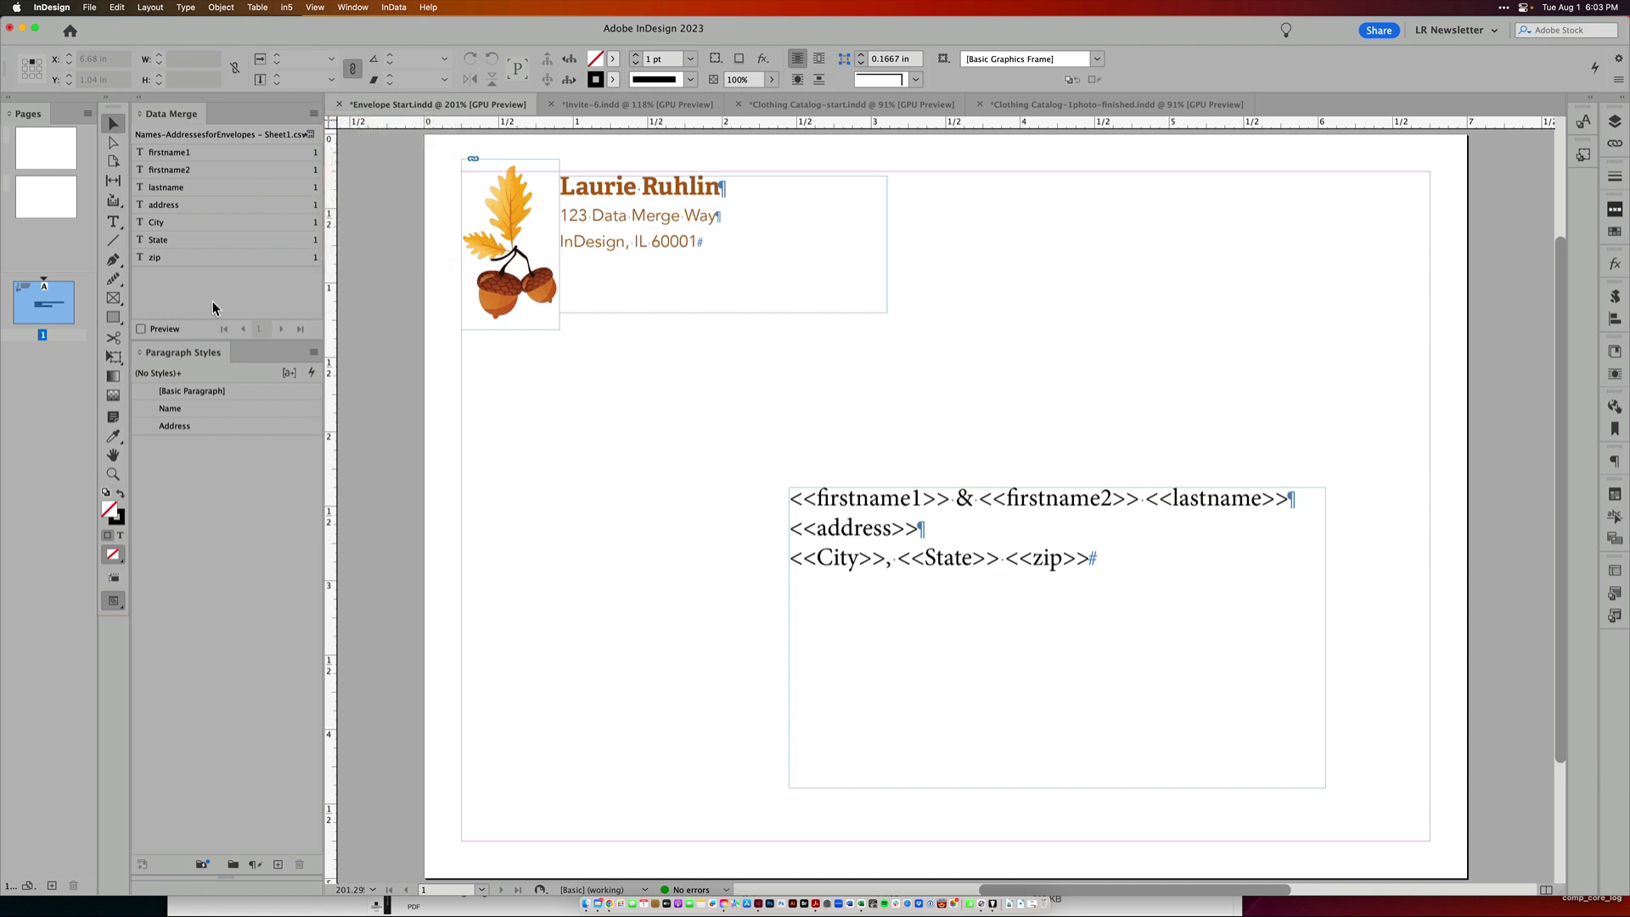
Replace the zip placeholder in the recipient address frame by deleting it and reinserting the zip data field
{"action": "left_click", "coordinate": [1007, 518]}
{"action": "double_click", "coordinate": [1091, 557]}
{"action": "left_click_drag", "start_coordinate": [1091, 558], "coordinate": [1007, 561]}
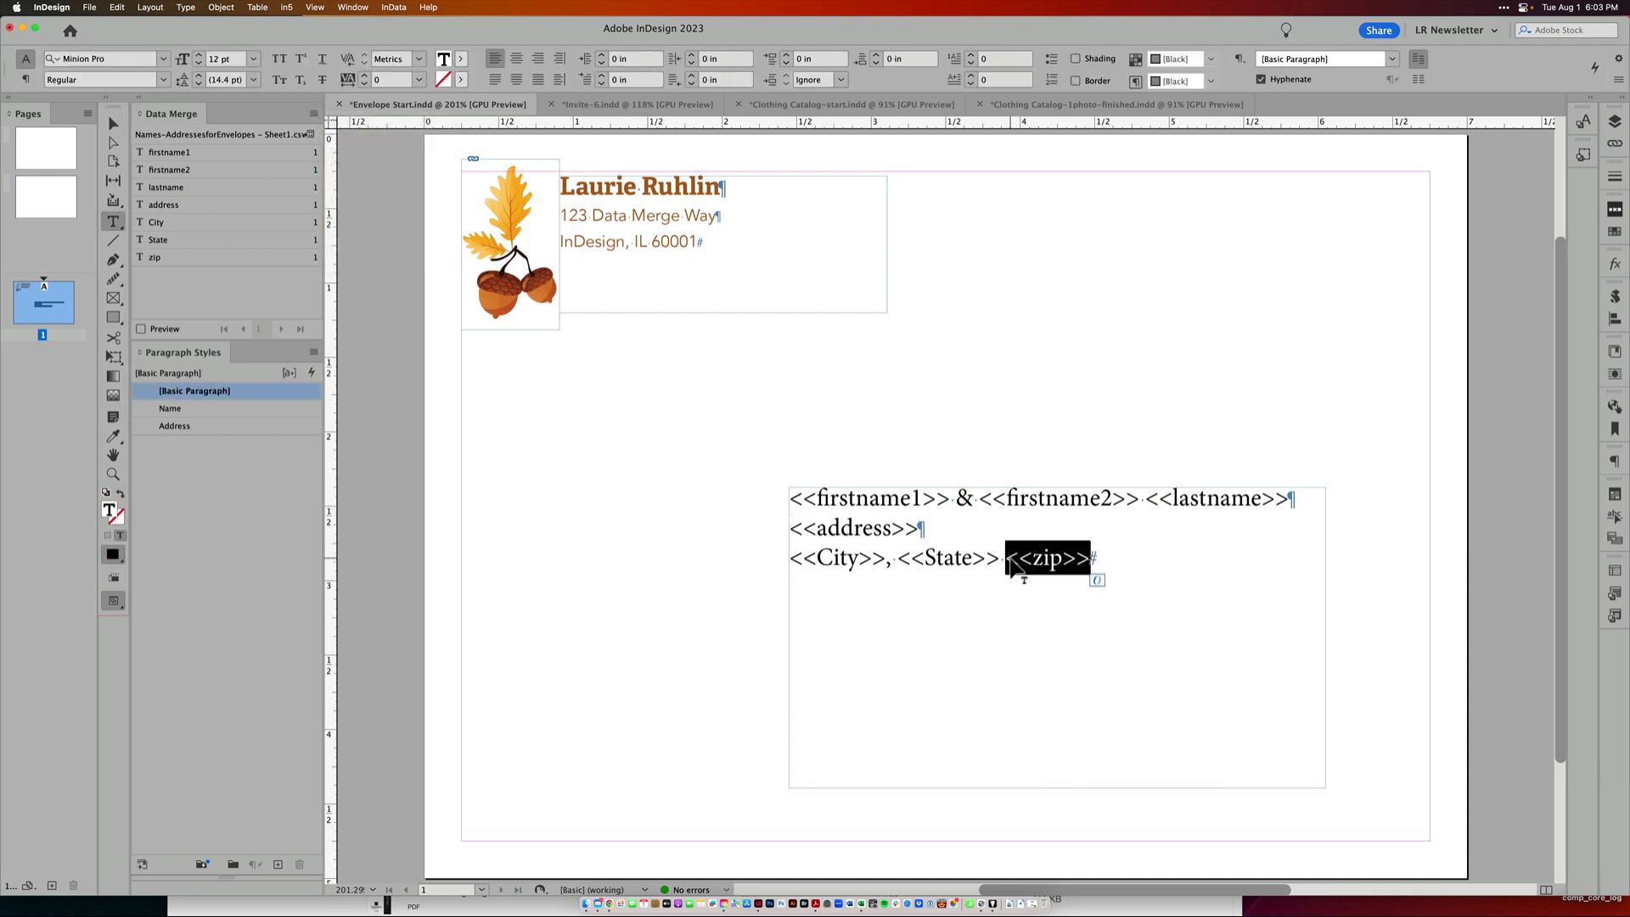
{"action": "key", "text": "BackSpace"}
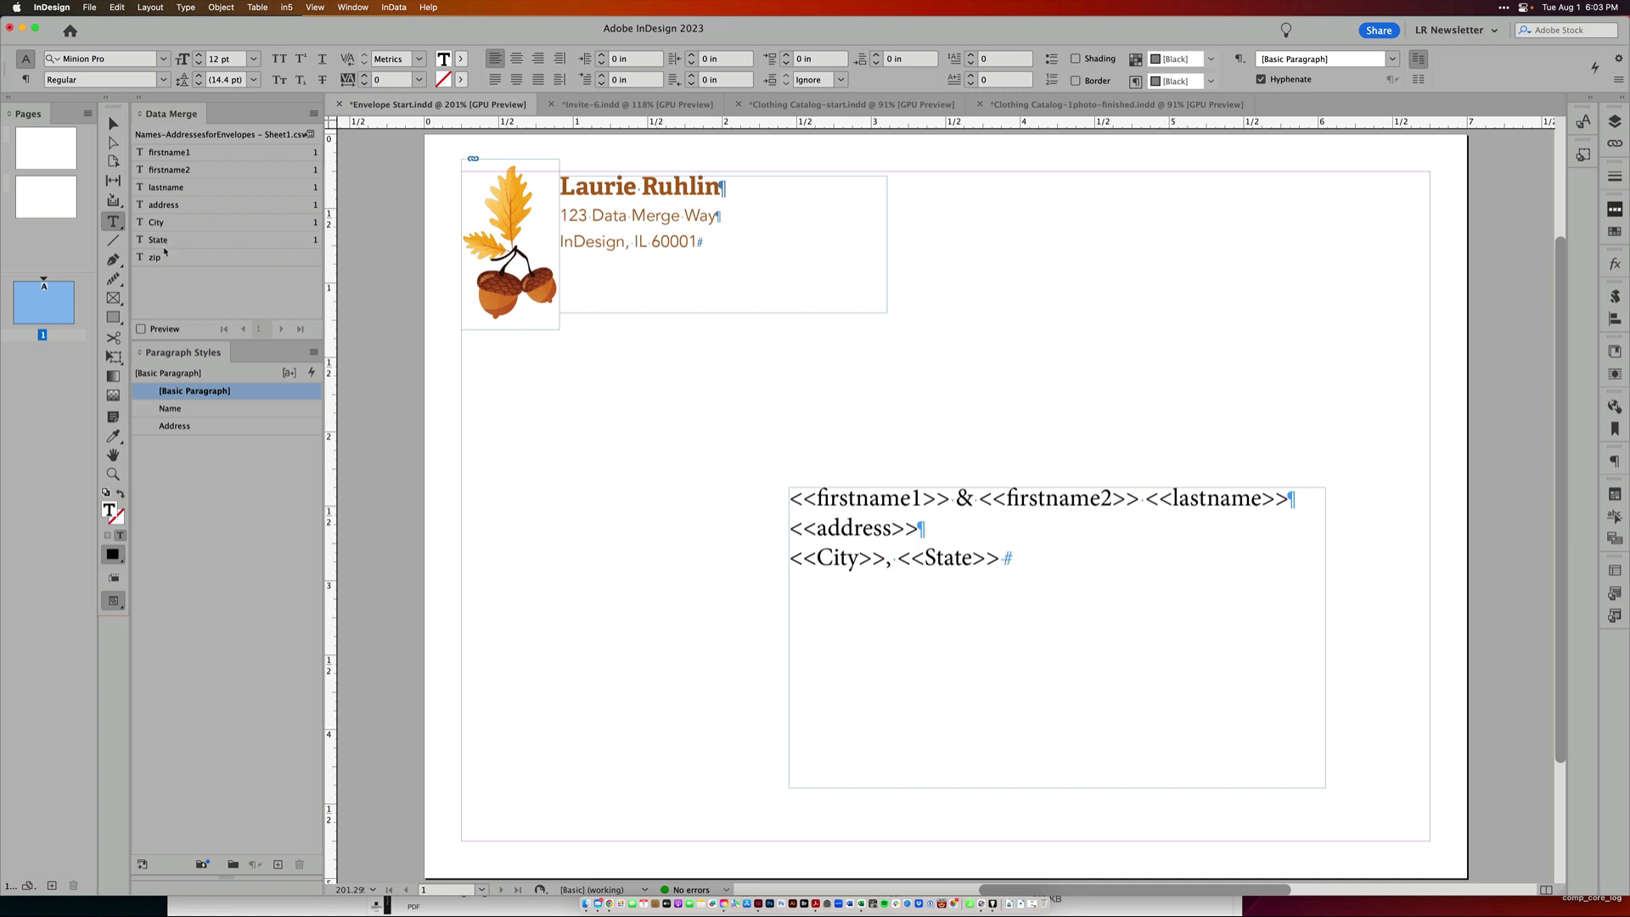
{"action": "left_click", "coordinate": [165, 258]}
Turn on the merge Preview and apply the Name paragraph style to the recipient name line
{"action": "left_click", "coordinate": [142, 330]}
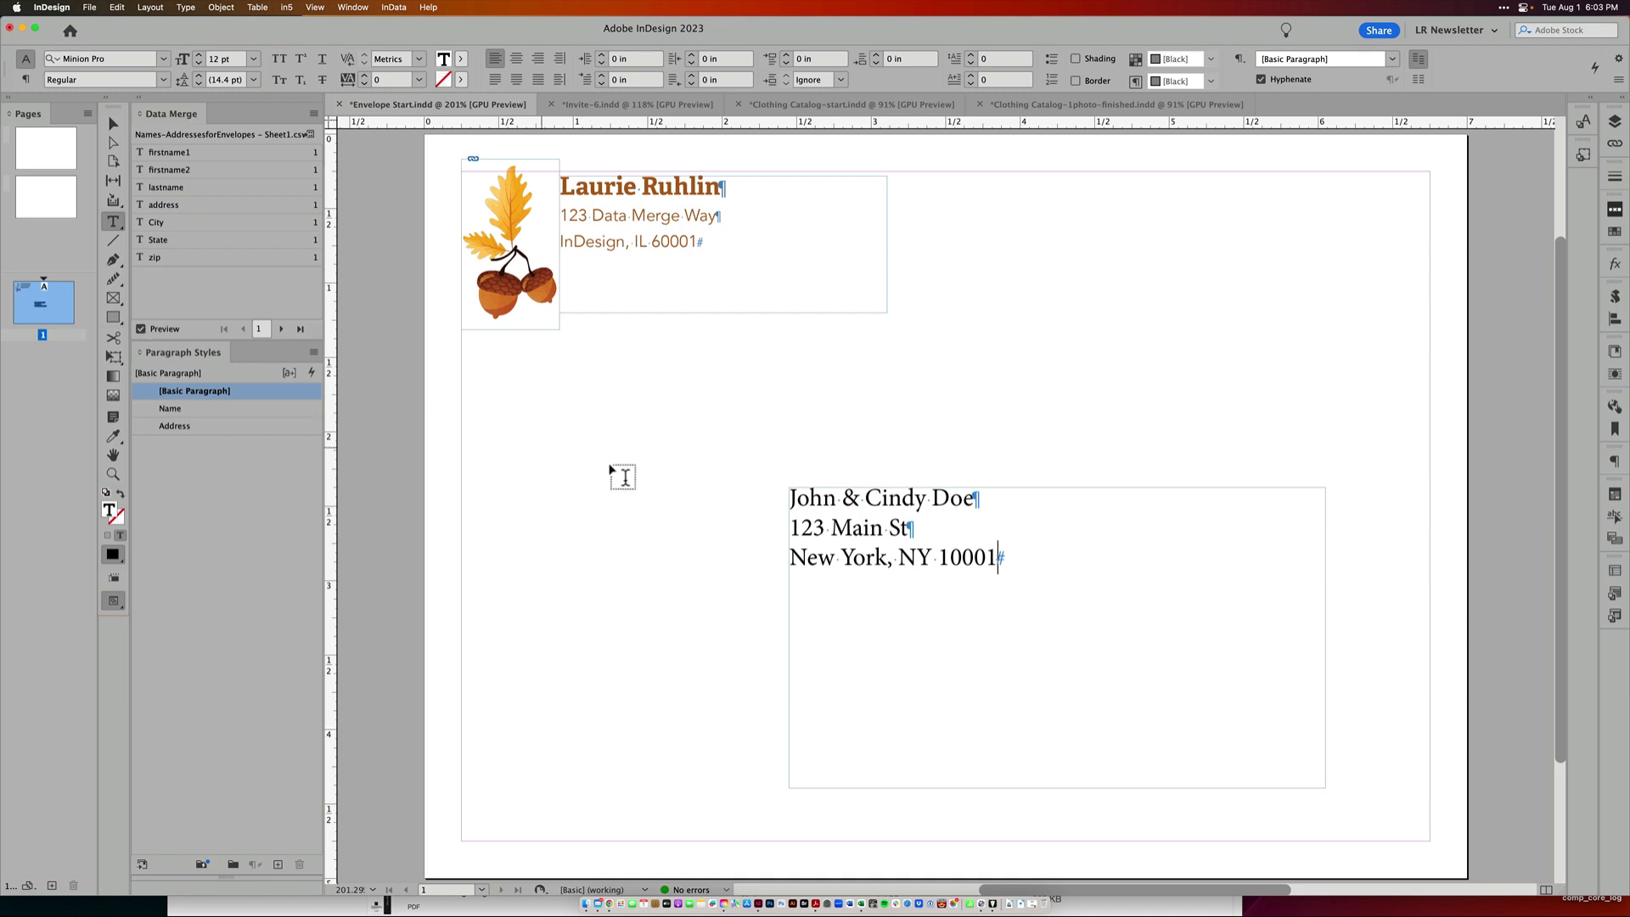
{"action": "left_click", "coordinate": [818, 507]}
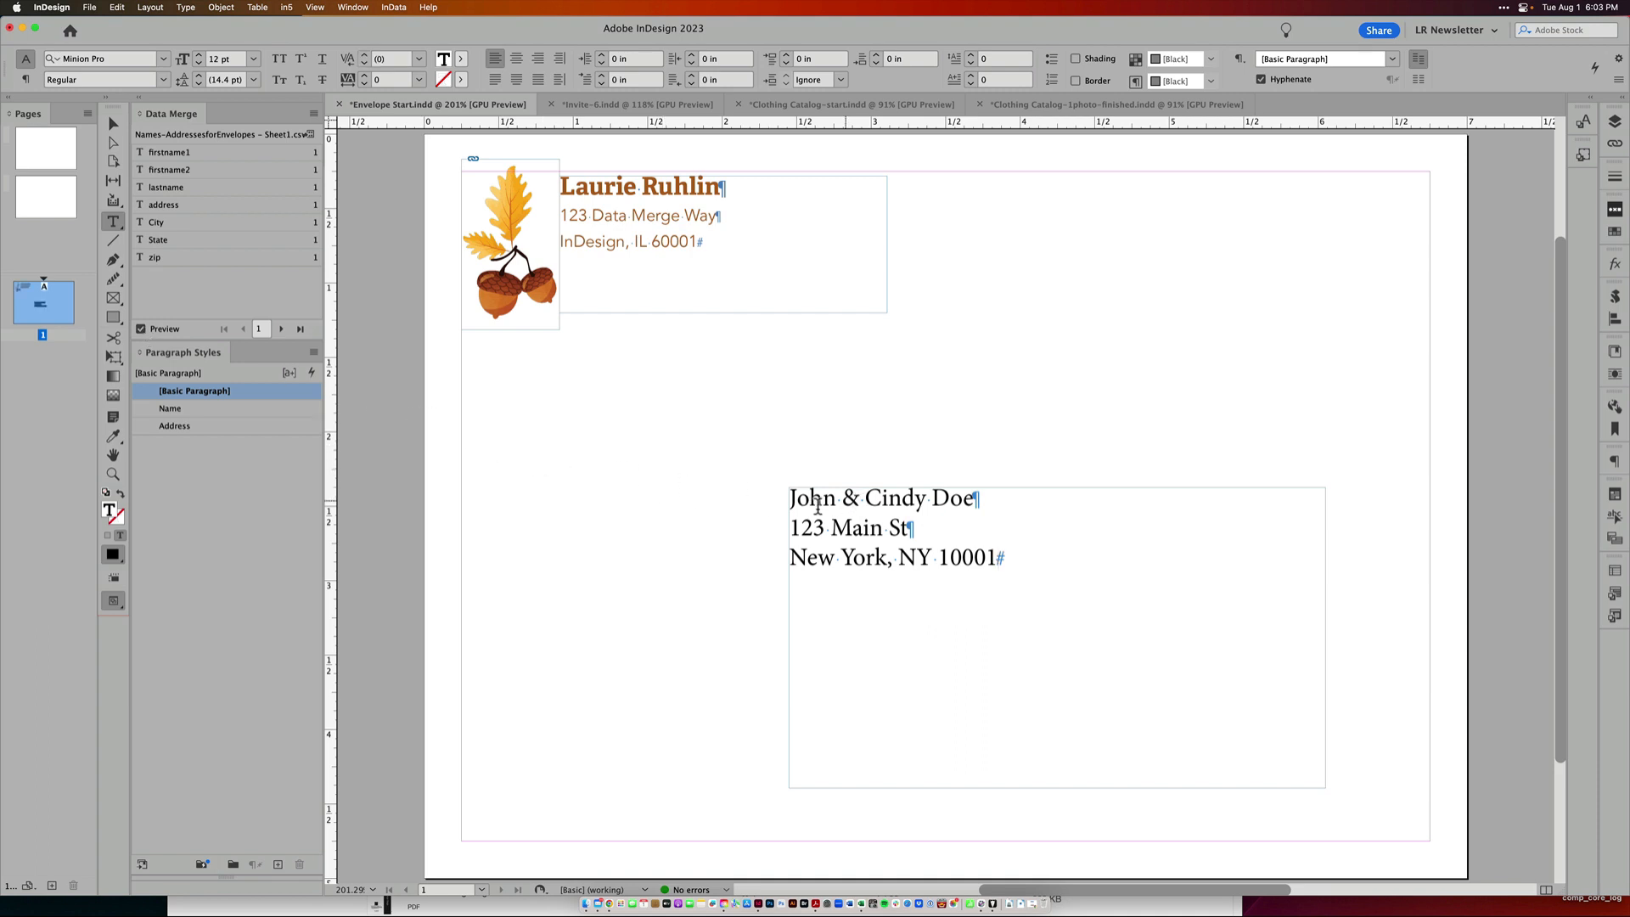
{"action": "left_click", "coordinate": [255, 414]}
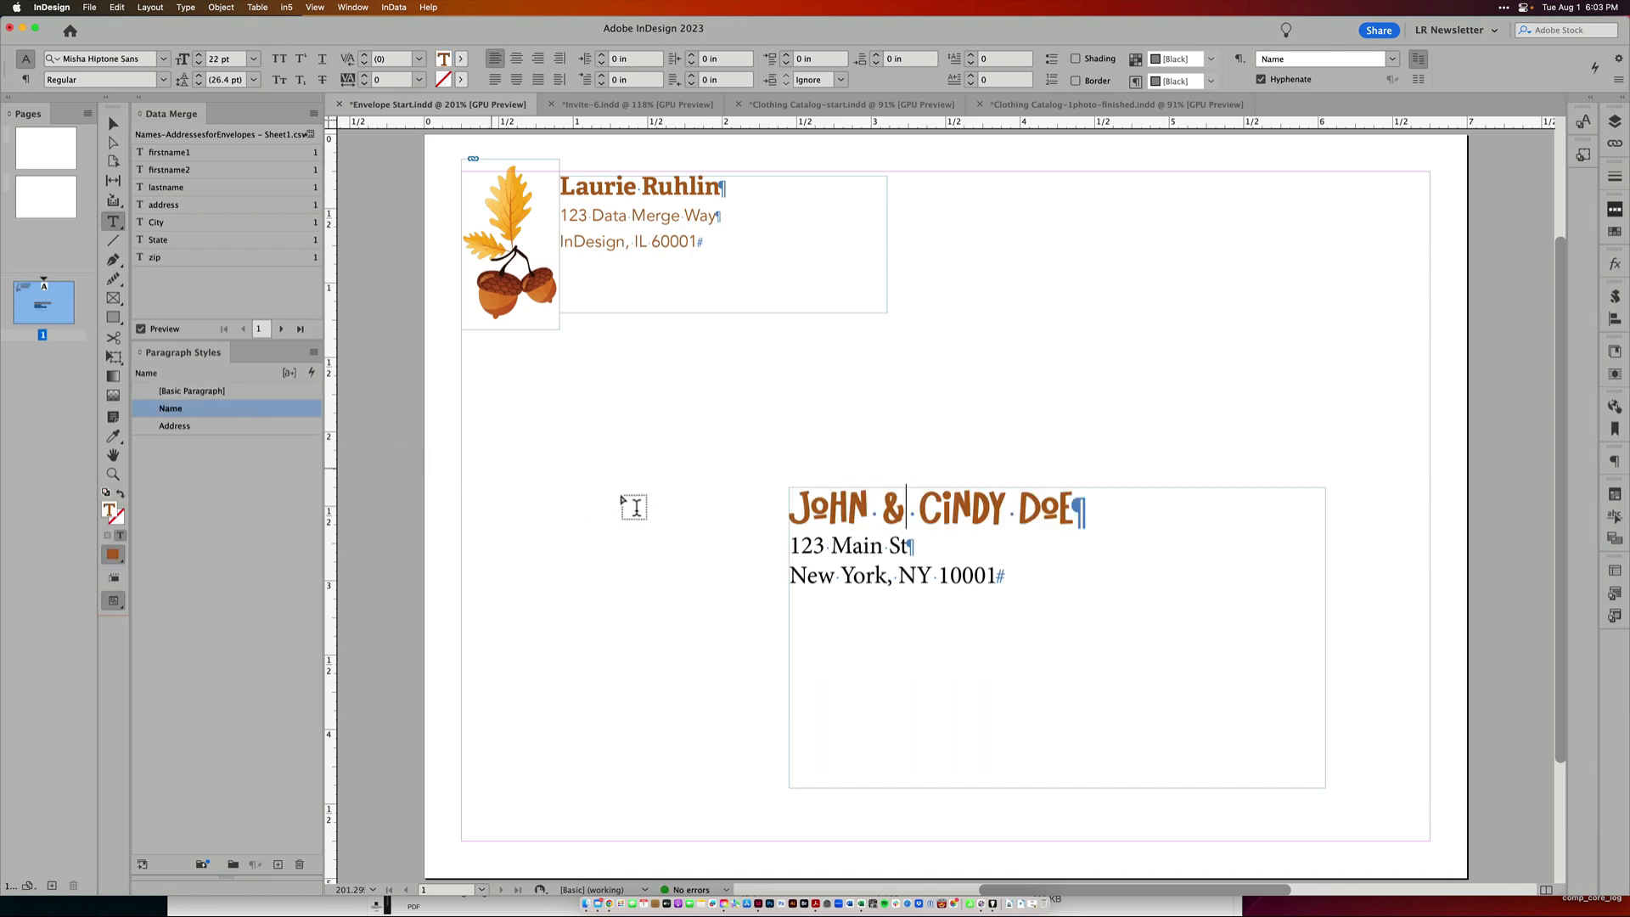
Apply the Address paragraph style to the street and city lines of the recipient address
{"action": "left_click_drag", "start_coordinate": [864, 547], "coordinate": [564, 538]}
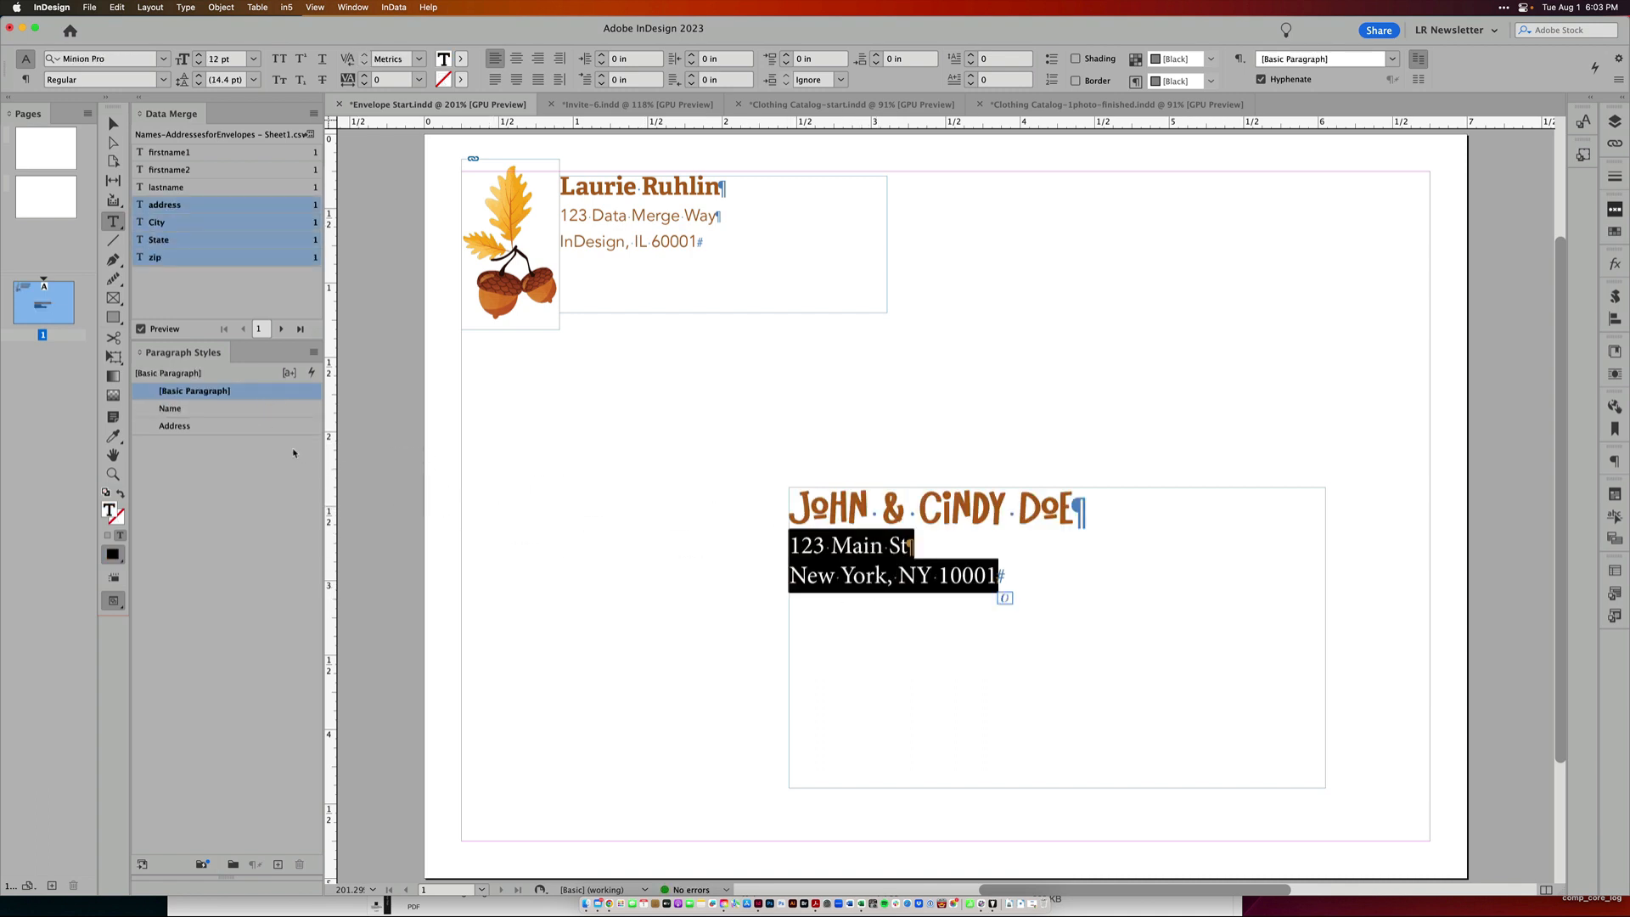
{"action": "left_click", "coordinate": [262, 425]}
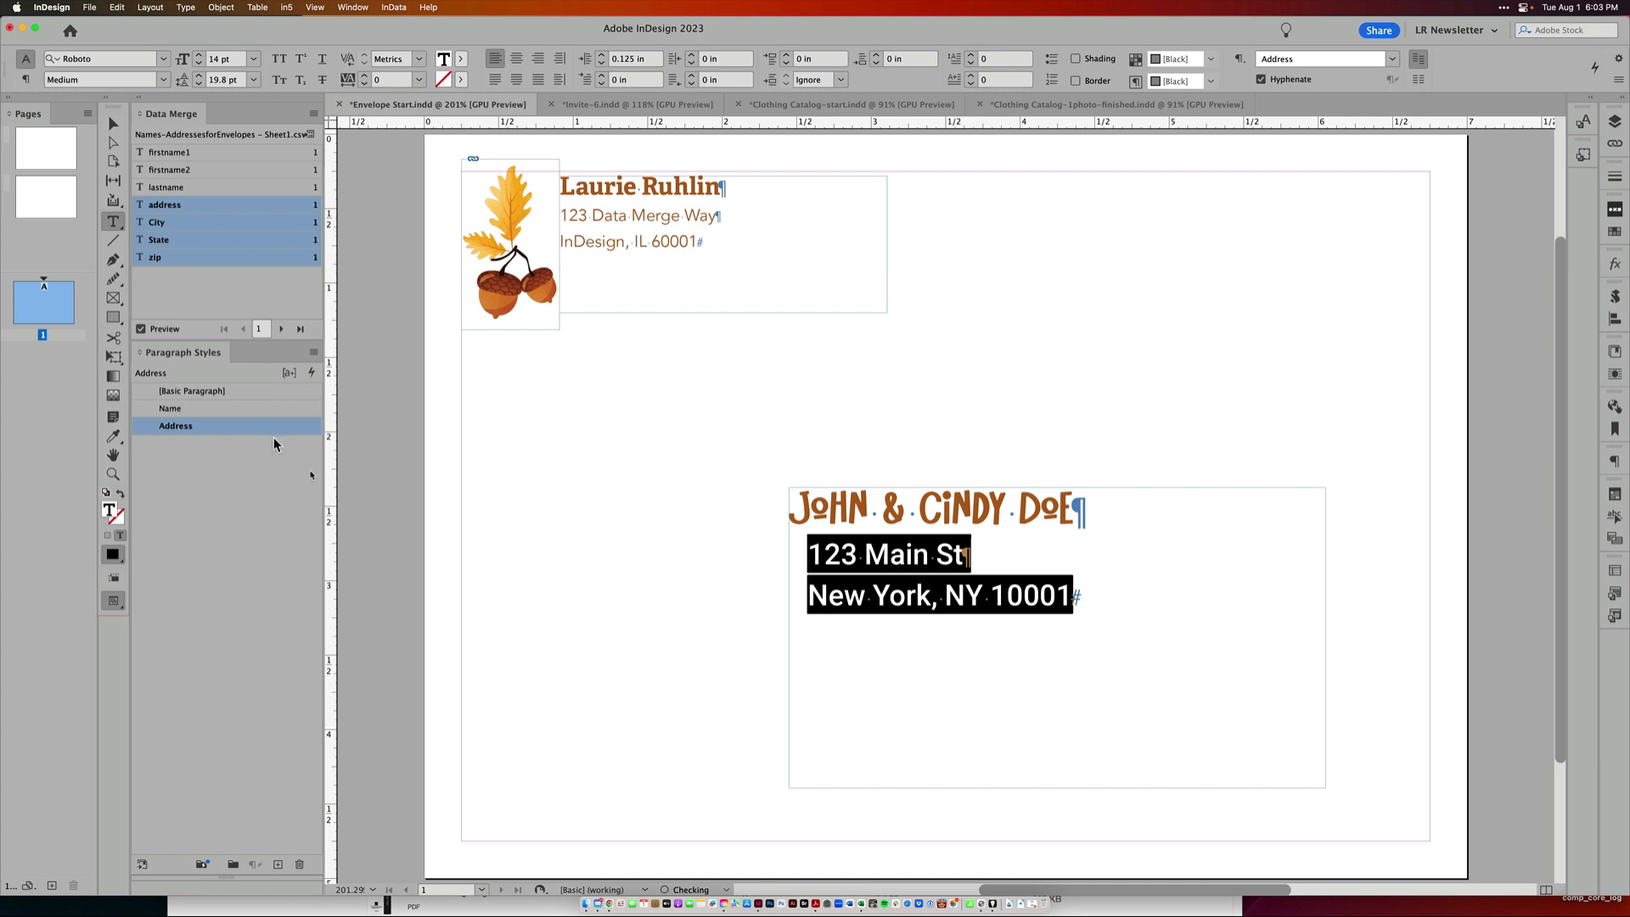
{"action": "double_click", "coordinate": [913, 605]}
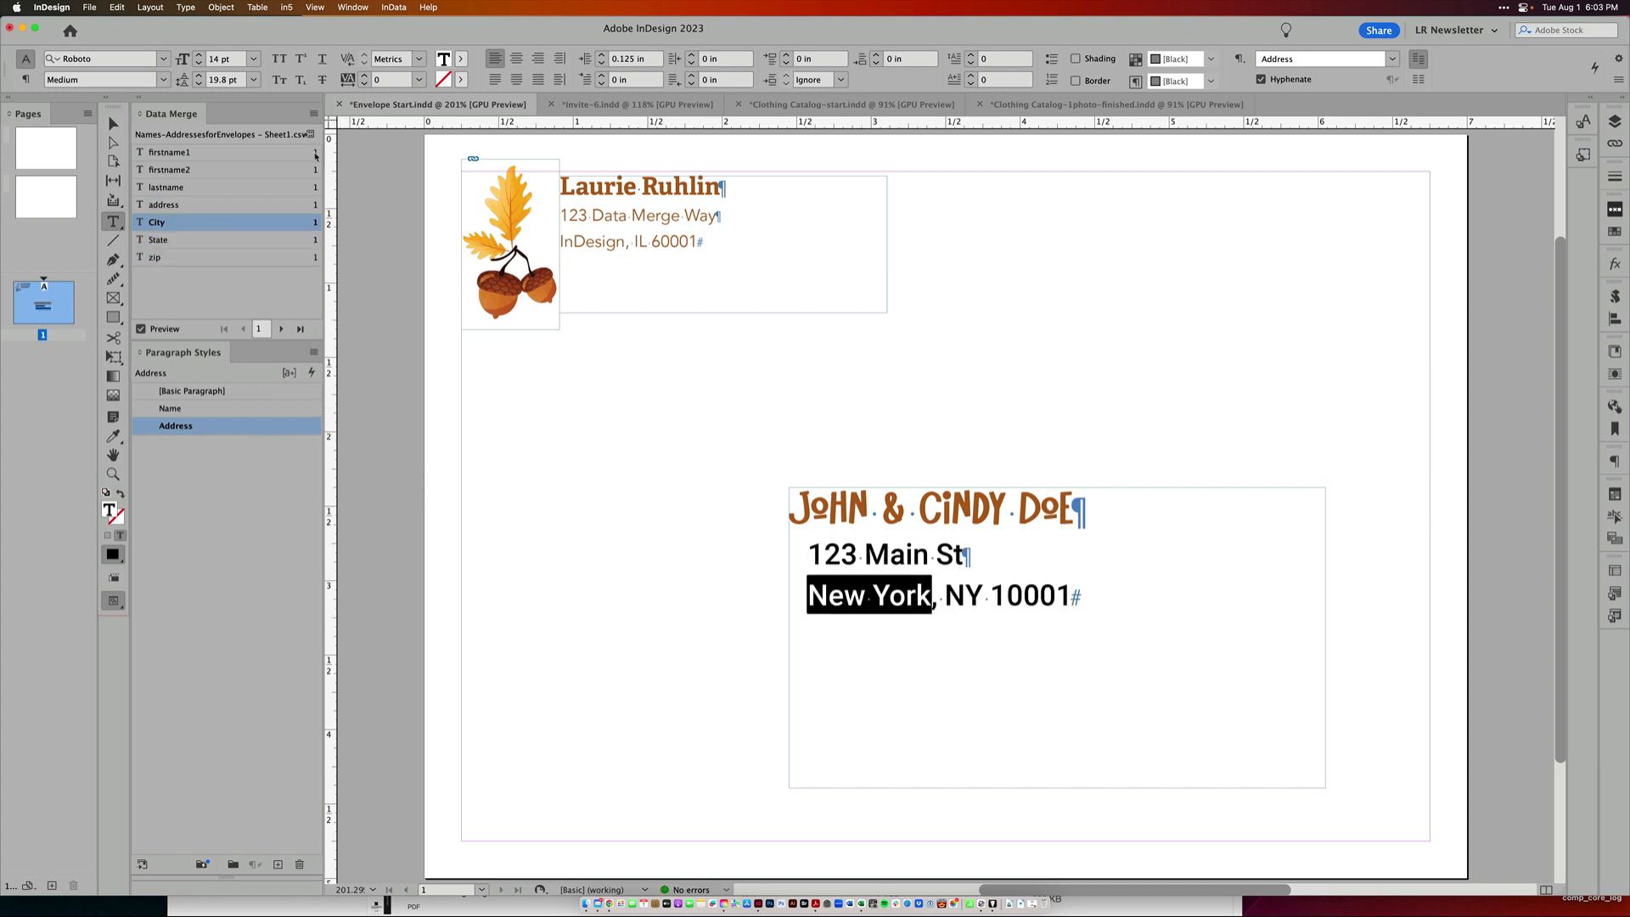
Create a merged document of records 1-20 with a single record per document page
{"action": "left_click", "coordinate": [313, 113]}
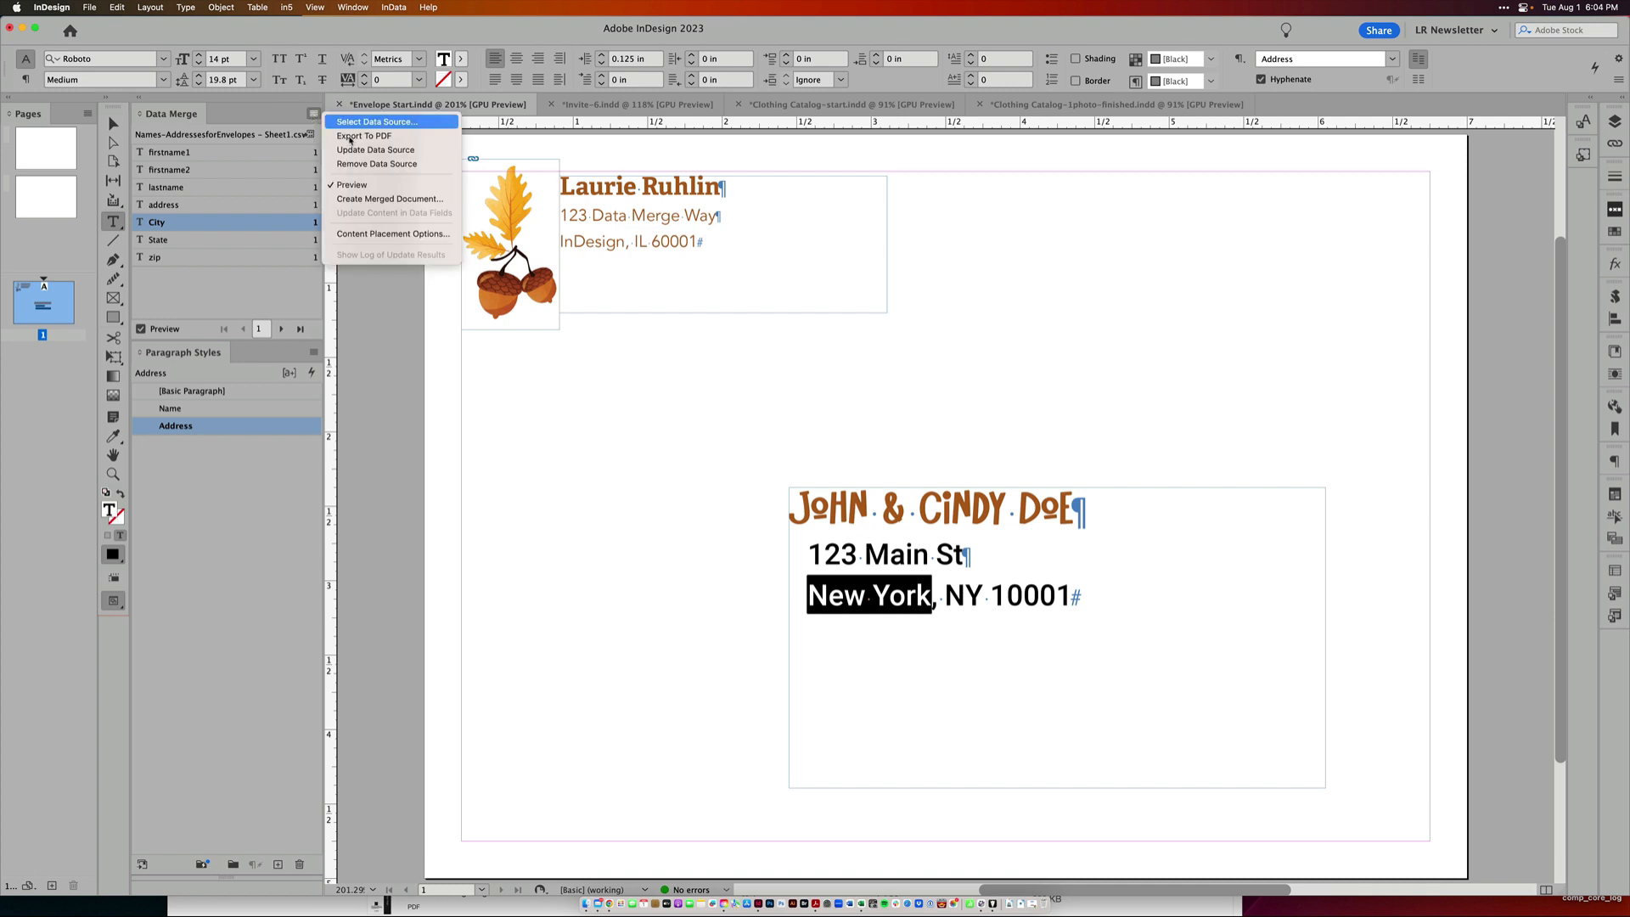
{"action": "left_click", "coordinate": [406, 202]}
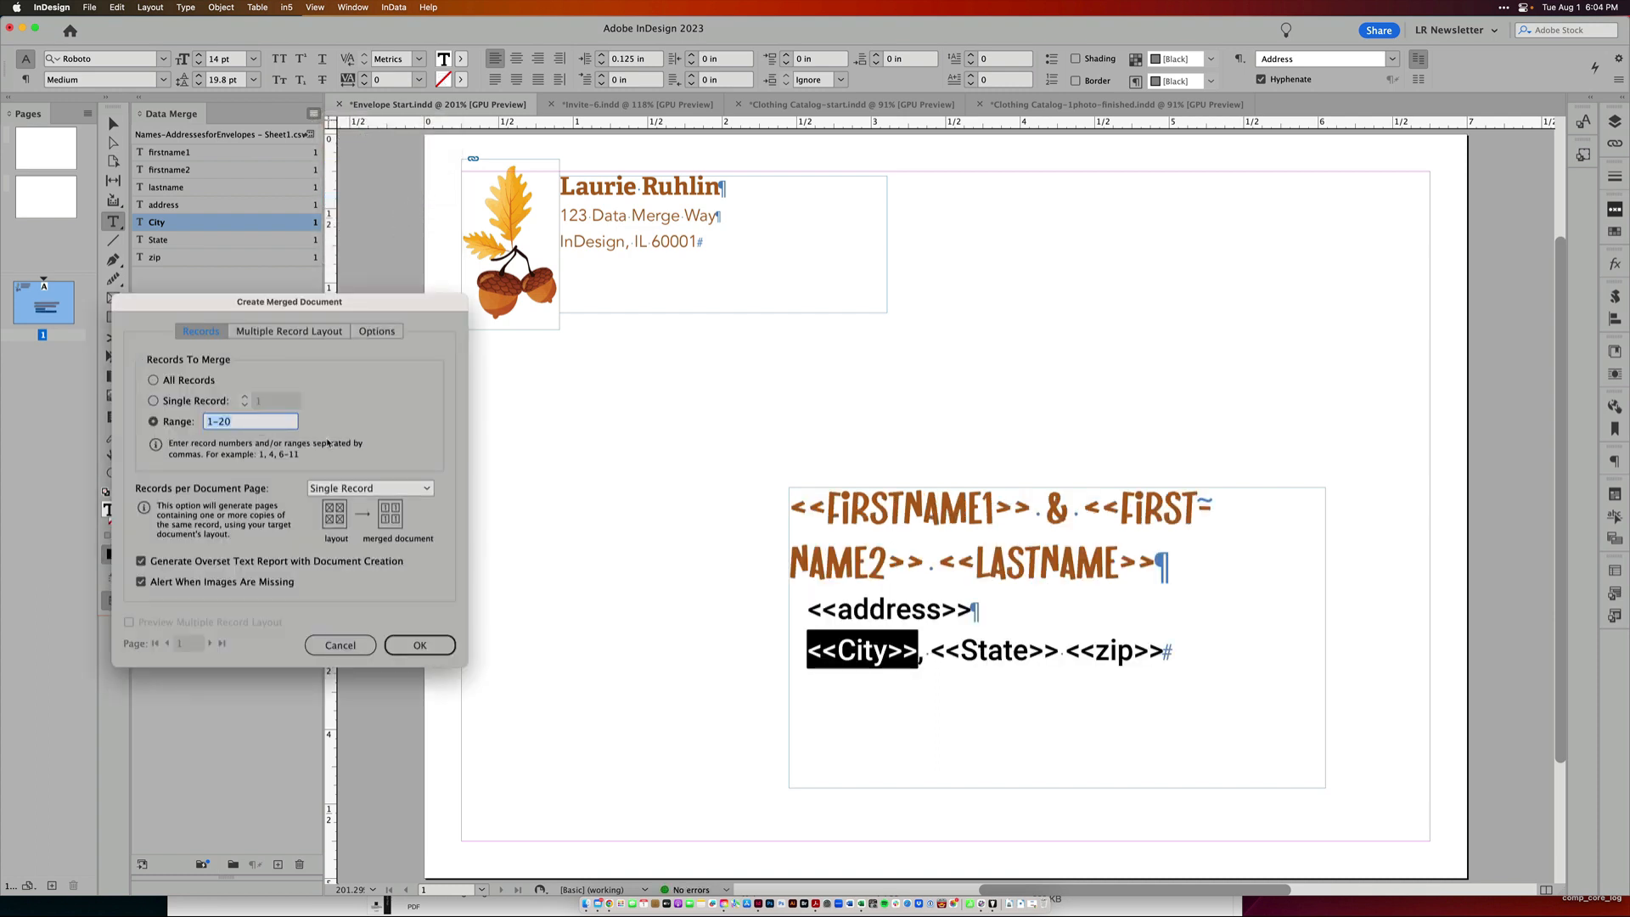
{"action": "left_click", "coordinate": [412, 491]}
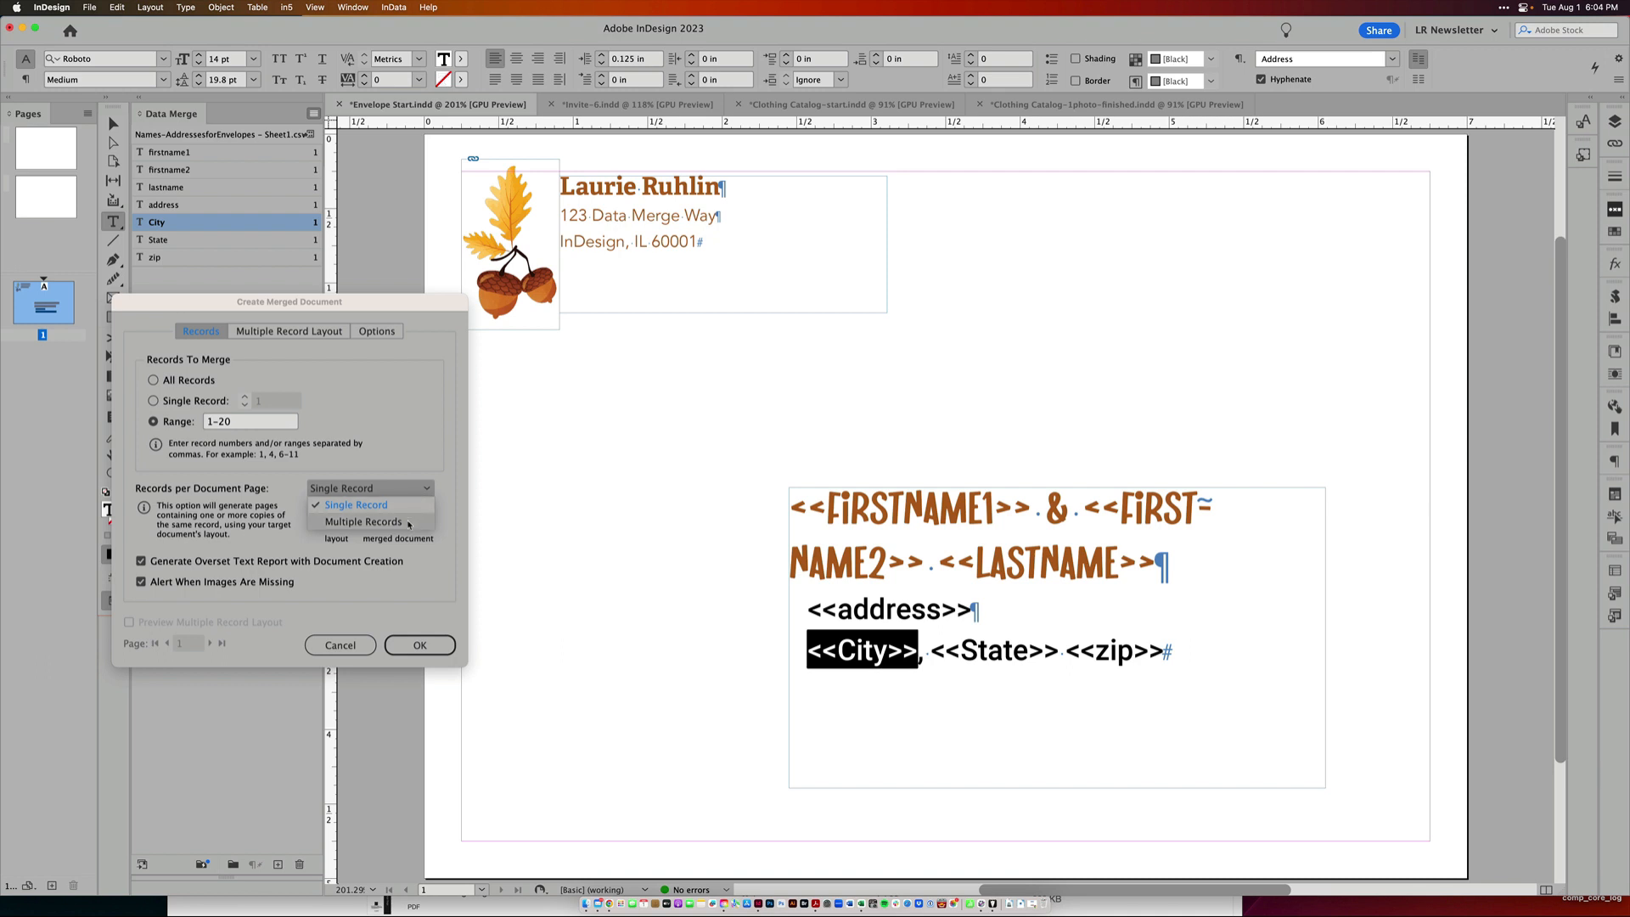
{"action": "left_click", "coordinate": [400, 508]}
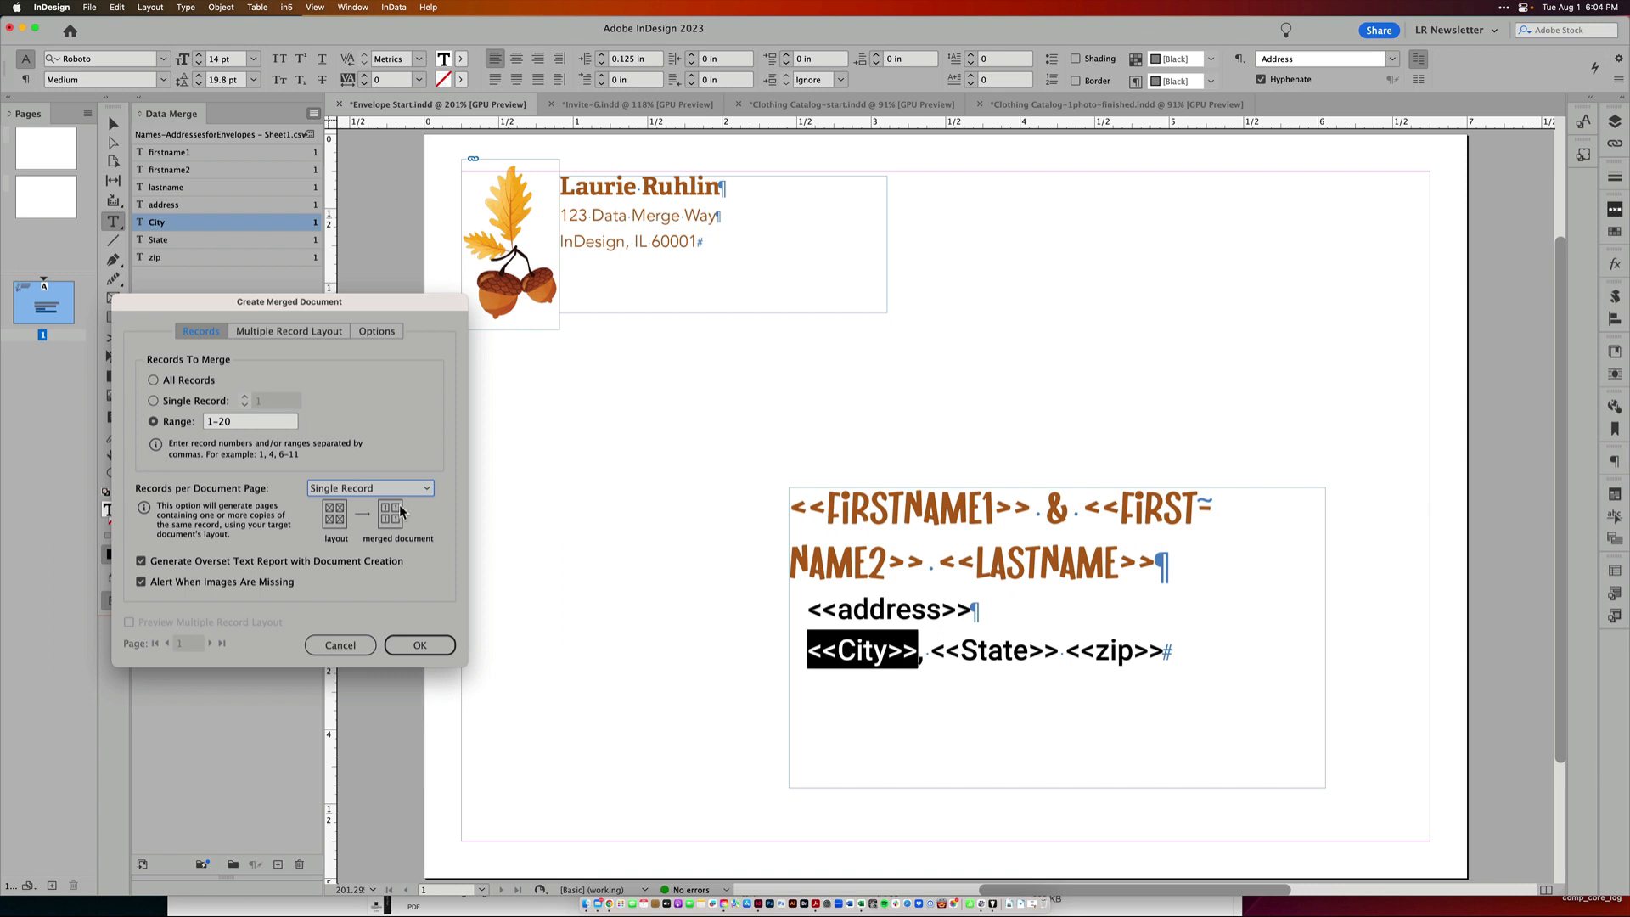
{"action": "left_click", "coordinate": [427, 652]}
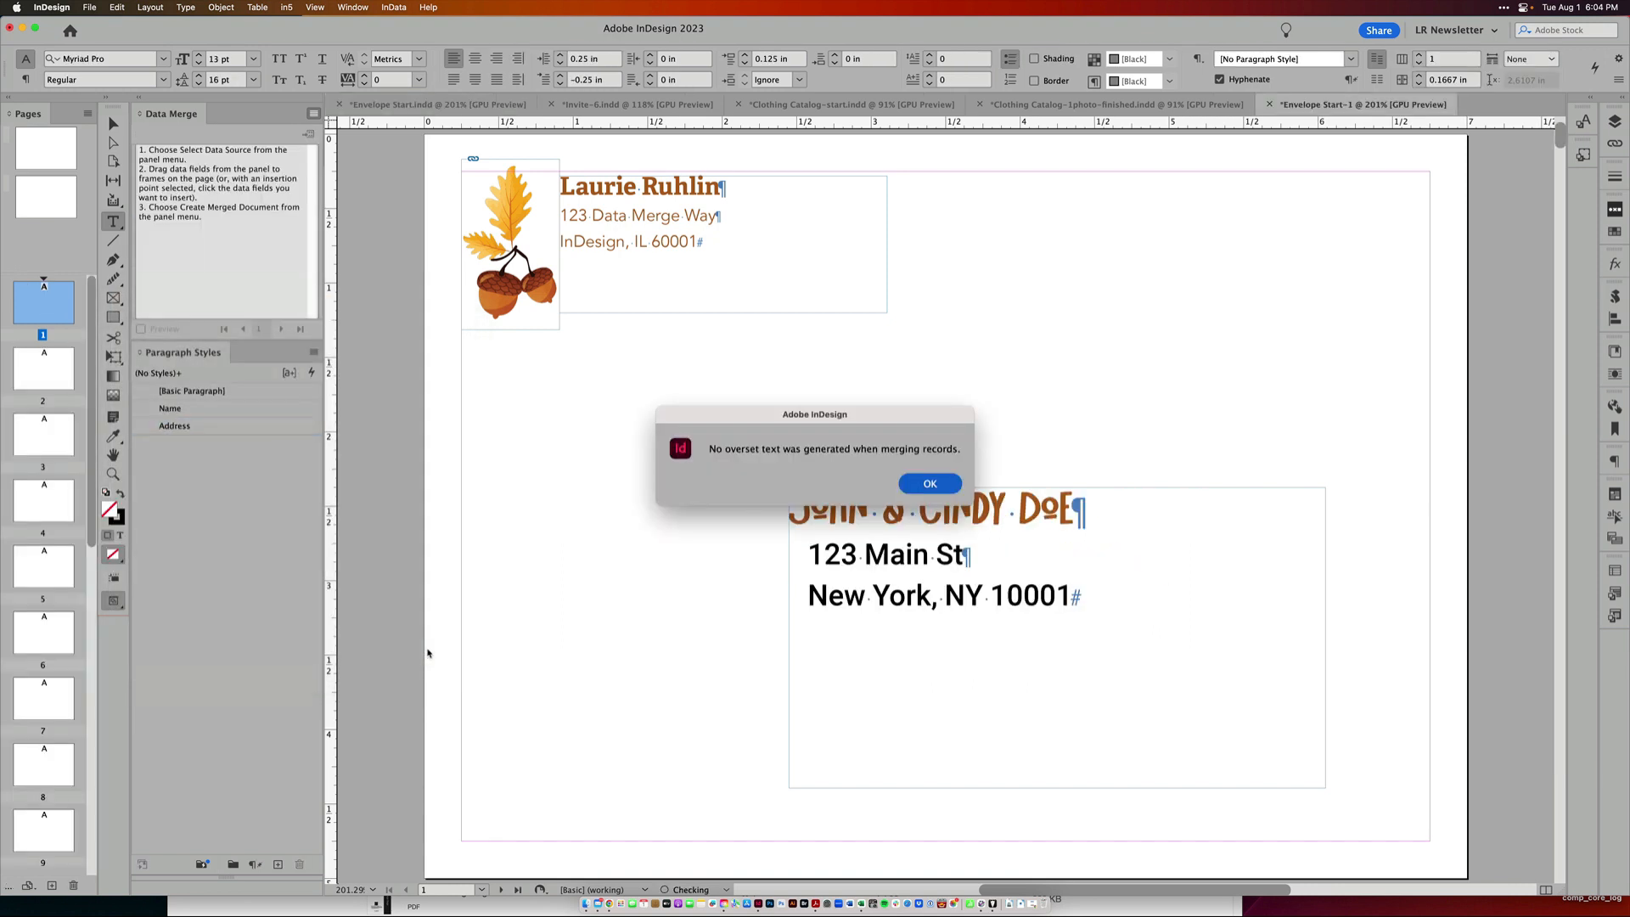
{"action": "key", "text": "Return"}
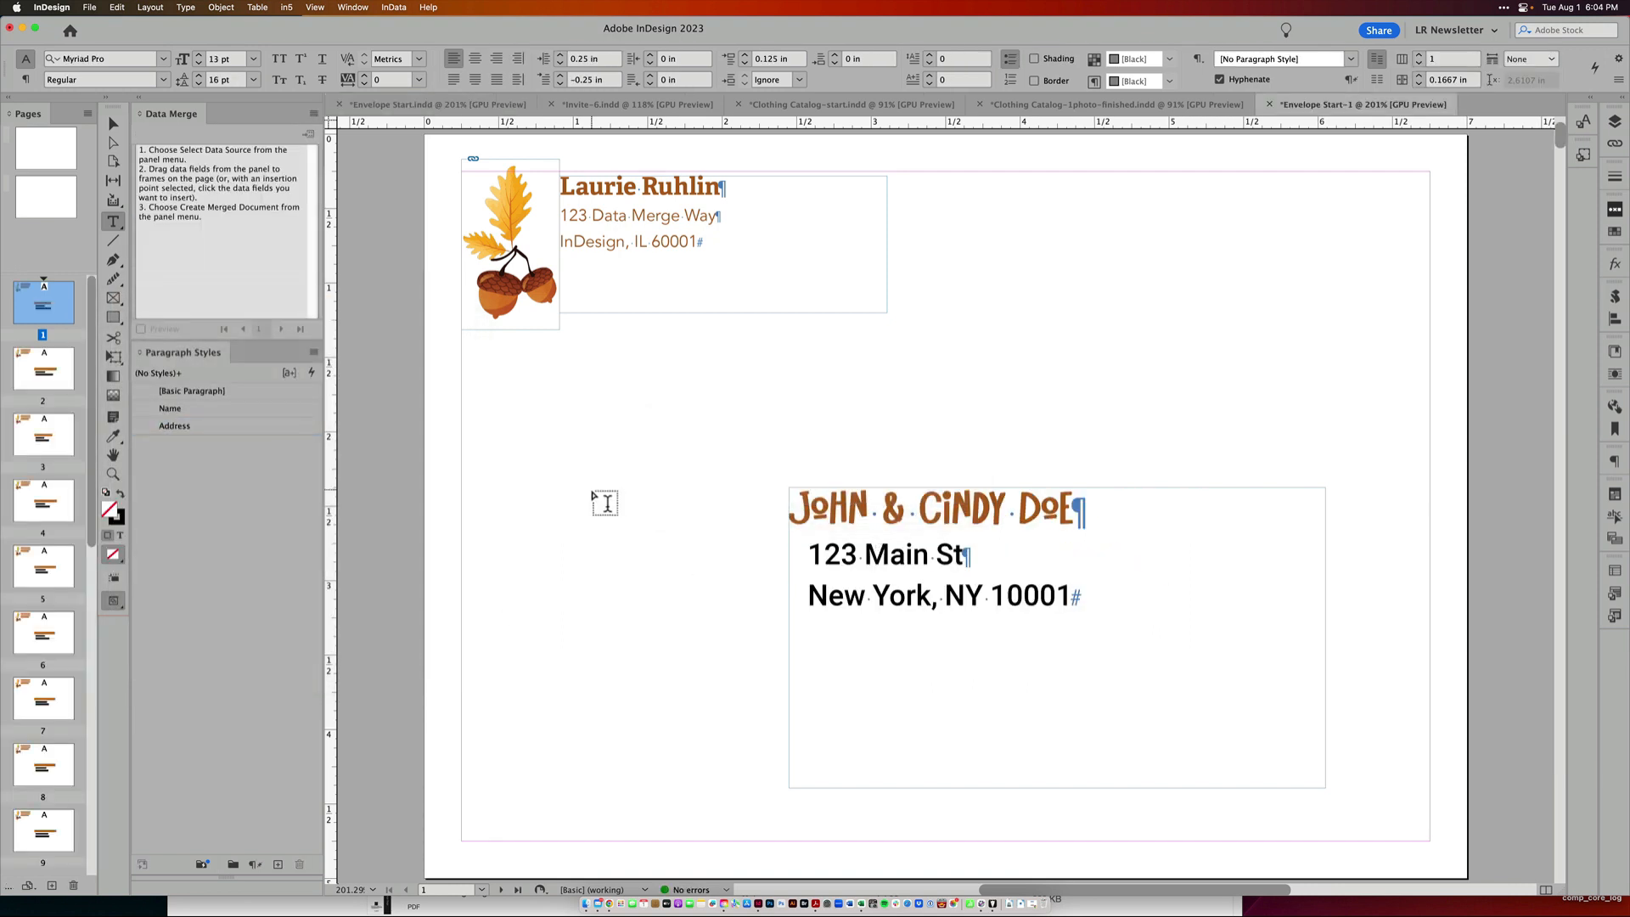
Inspect several pages of the merged envelope document
{"action": "double_click", "coordinate": [43, 435]}
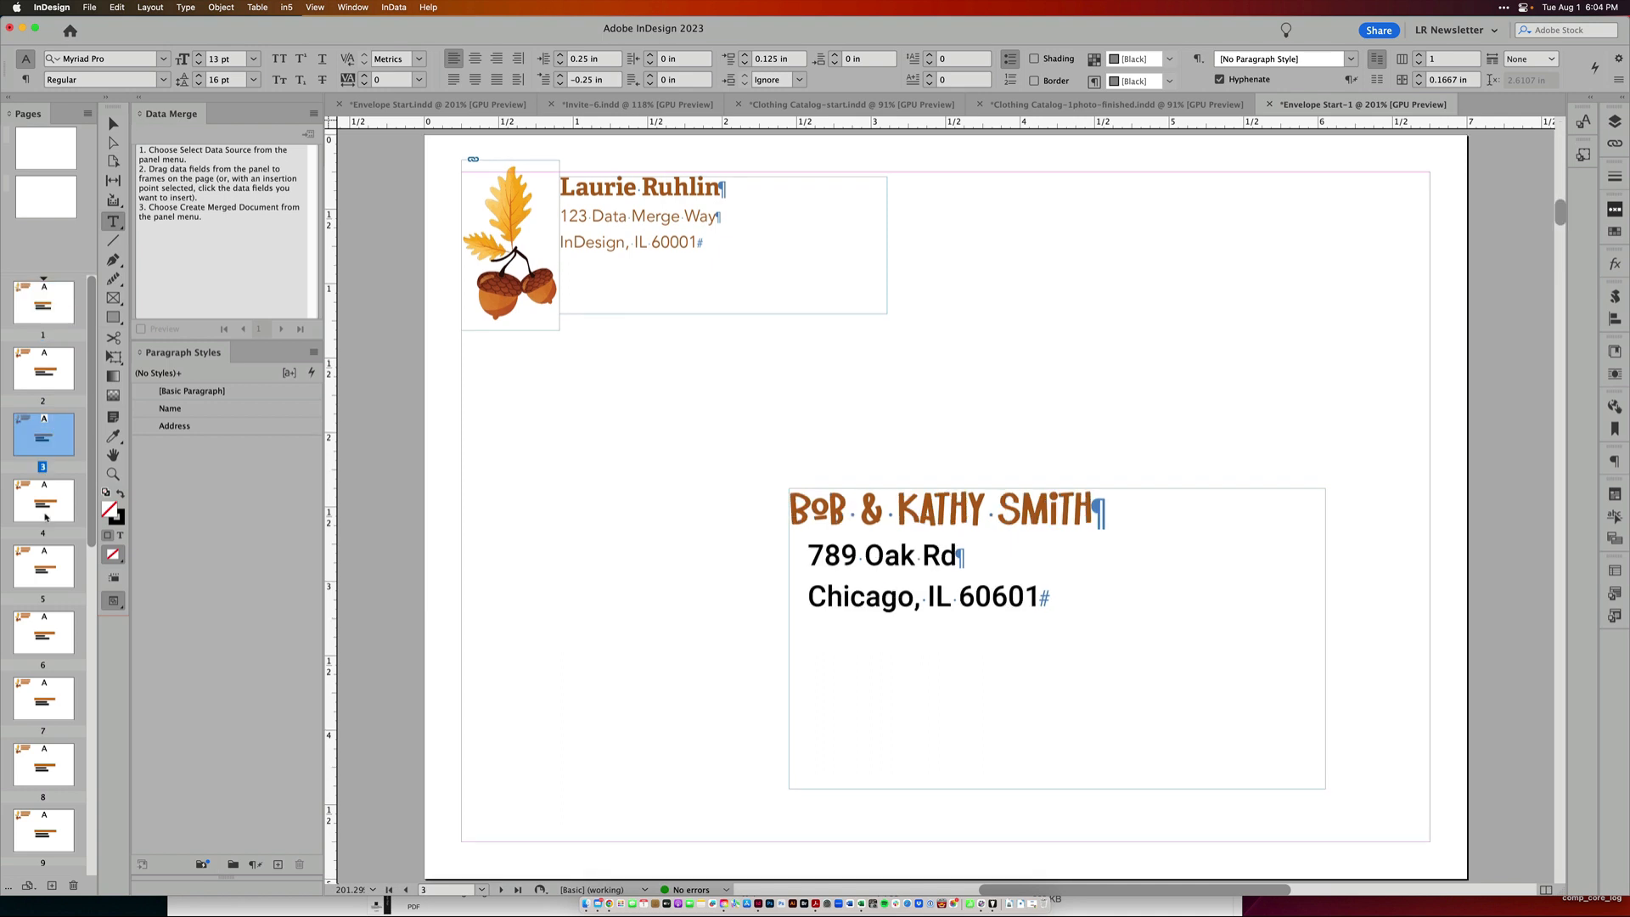
{"action": "double_click", "coordinate": [46, 513]}
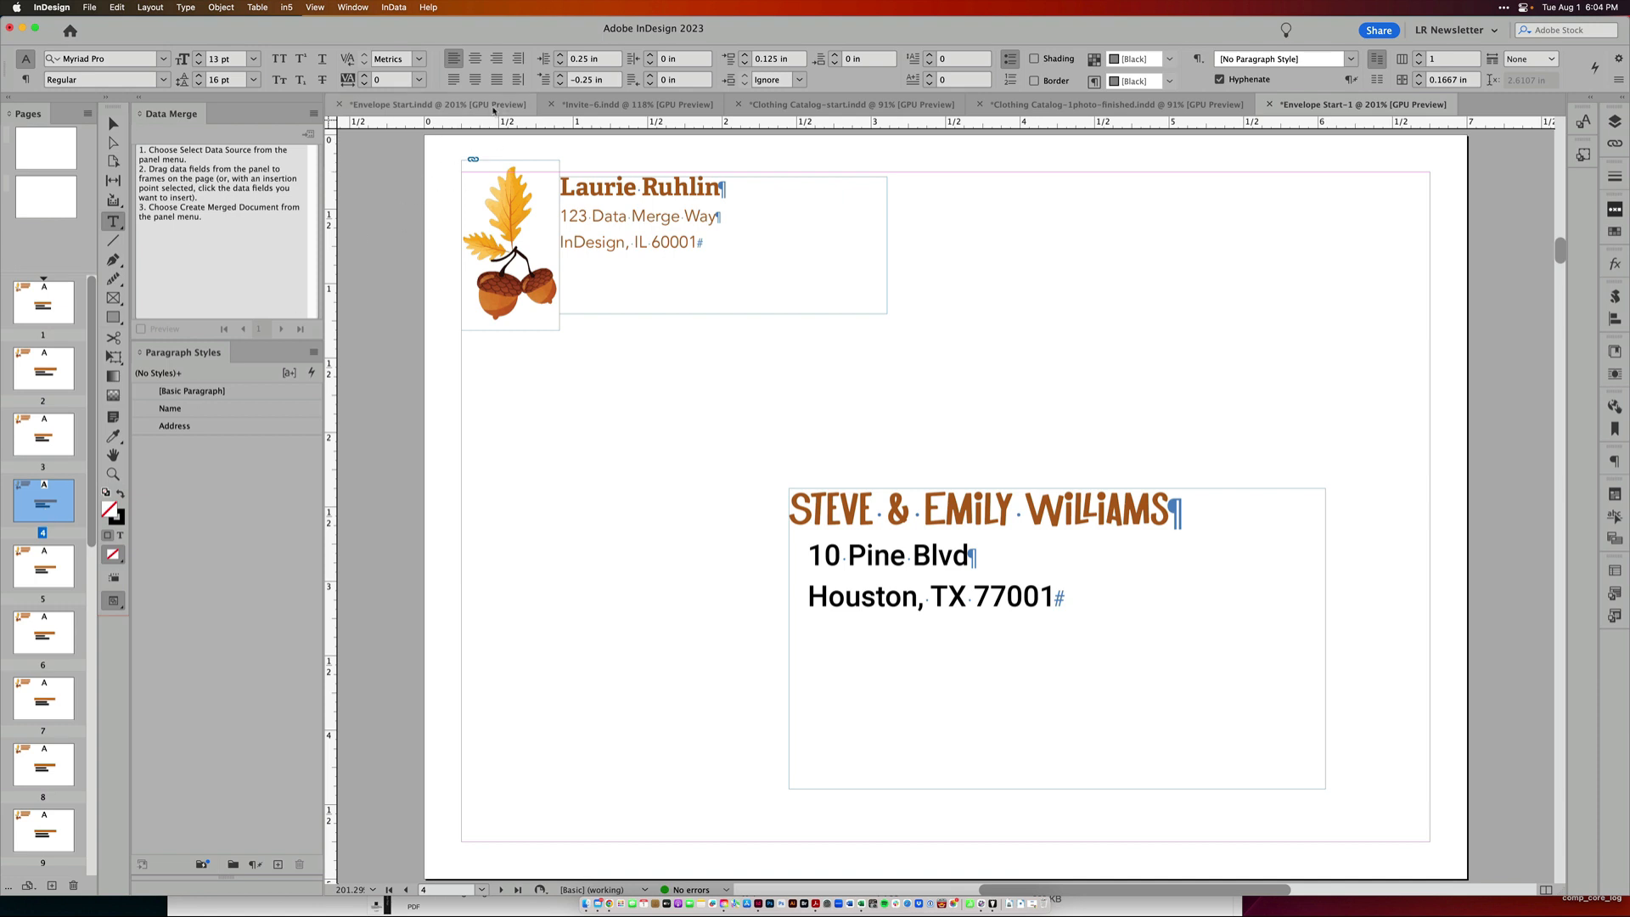
Switch to the Invite-6 document and turn on the merge Preview
{"action": "left_click", "coordinate": [598, 104]}
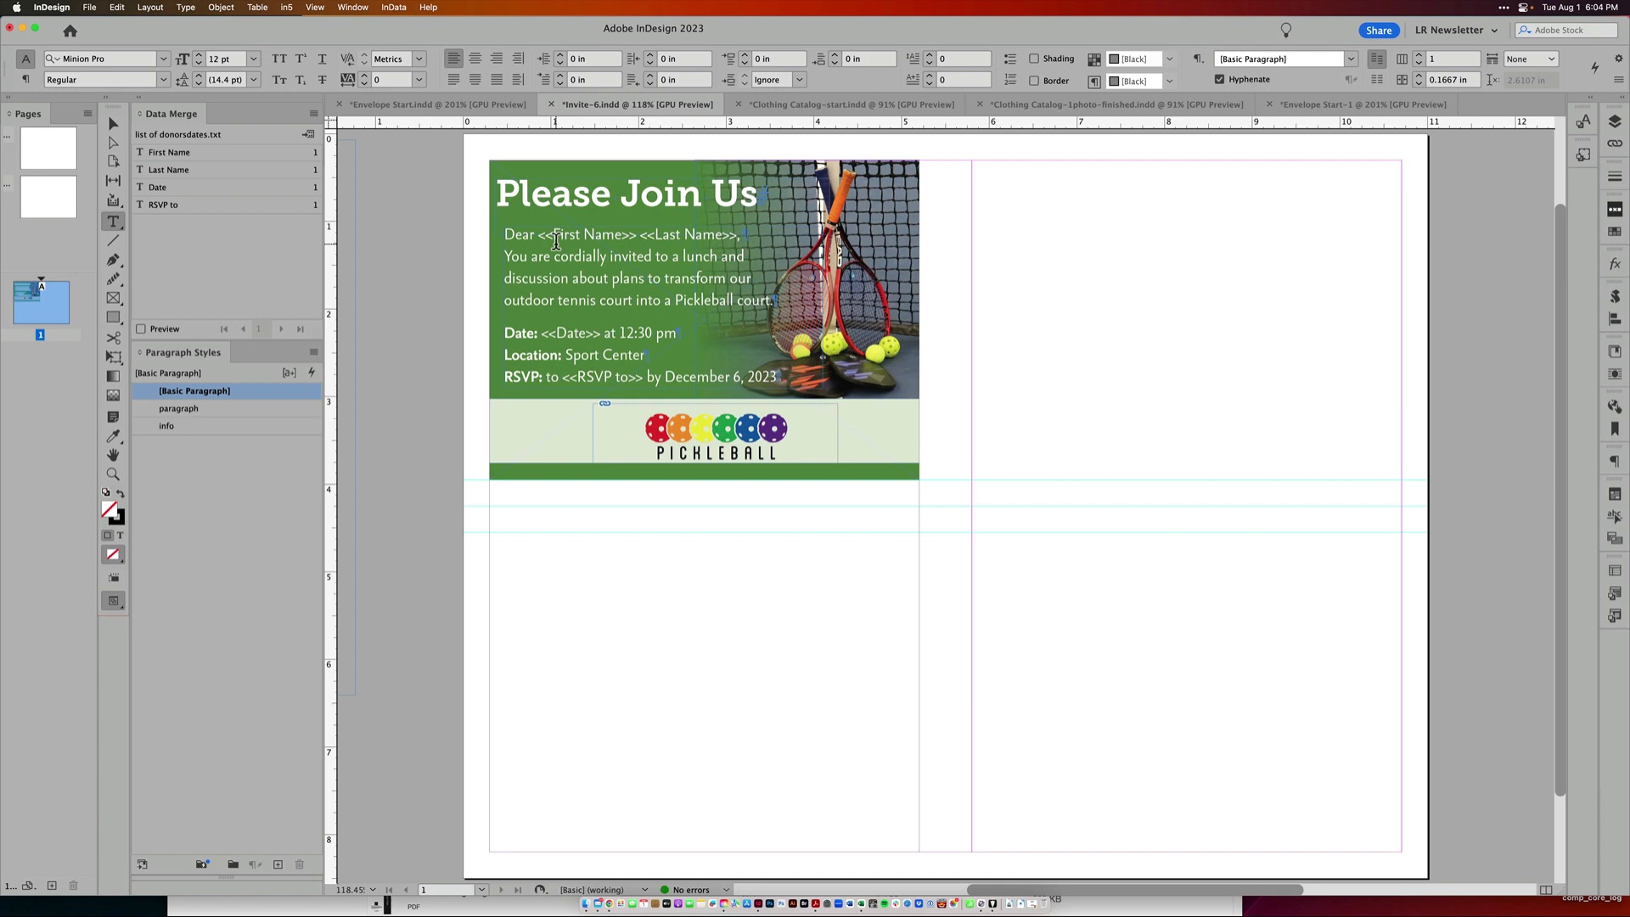
{"action": "left_click", "coordinate": [141, 328]}
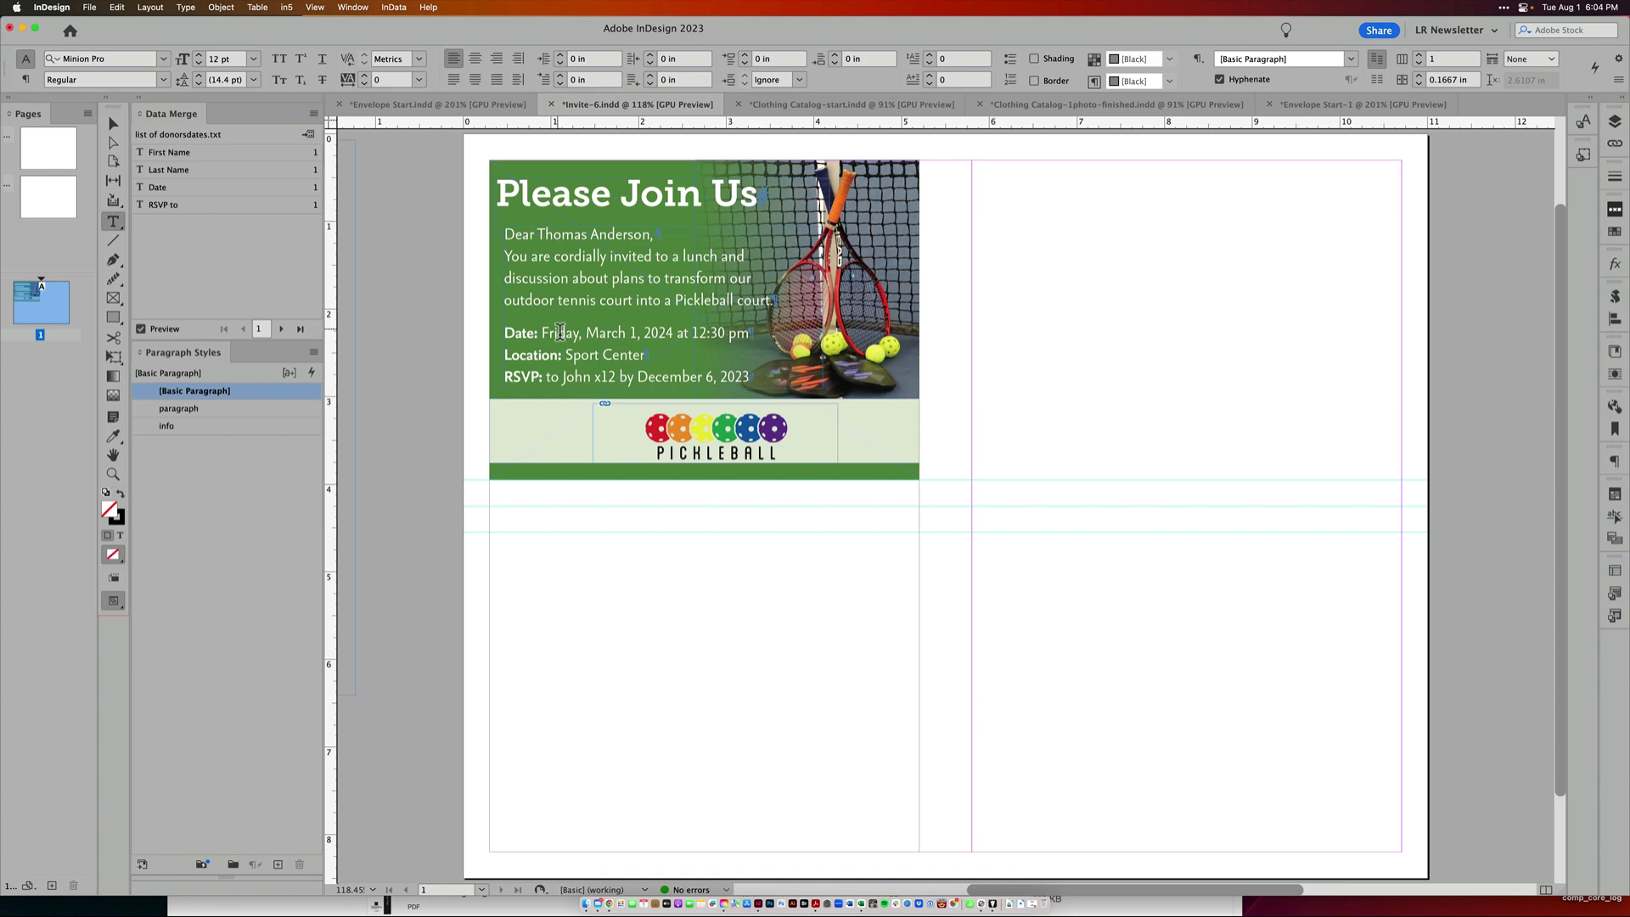
Compare the previewed invitation date with the donor dates spreadsheet
{"action": "left_click_drag", "start_coordinate": [558, 332], "coordinate": [636, 349]}
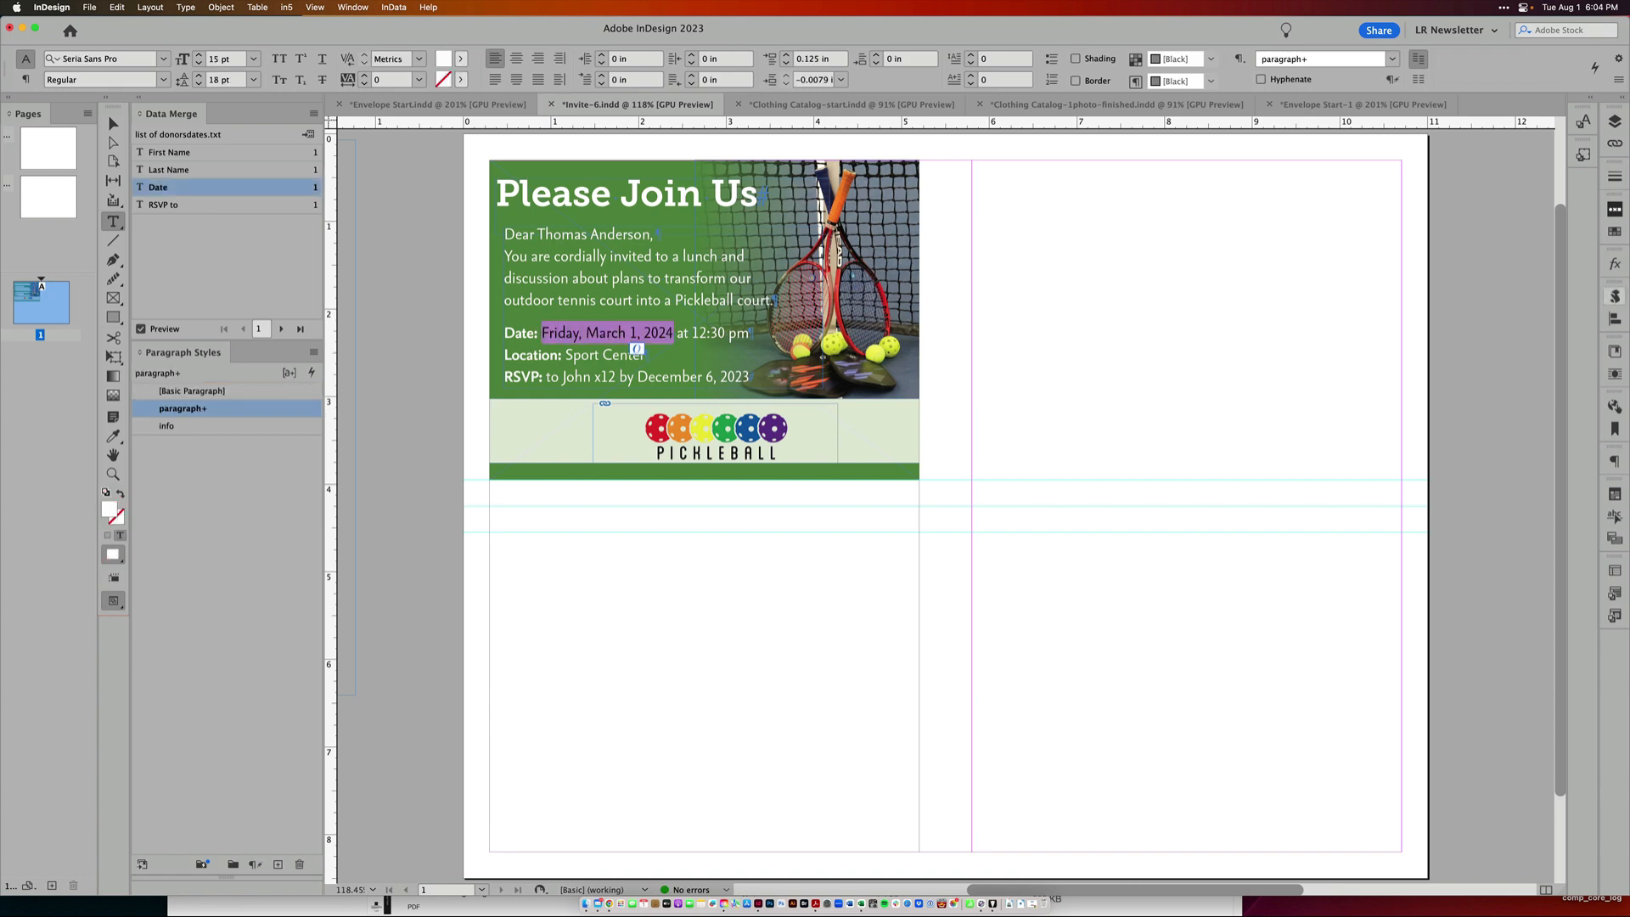
{"action": "left_click_drag", "start_coordinate": [1629, 202], "coordinate": [1201, 172]}
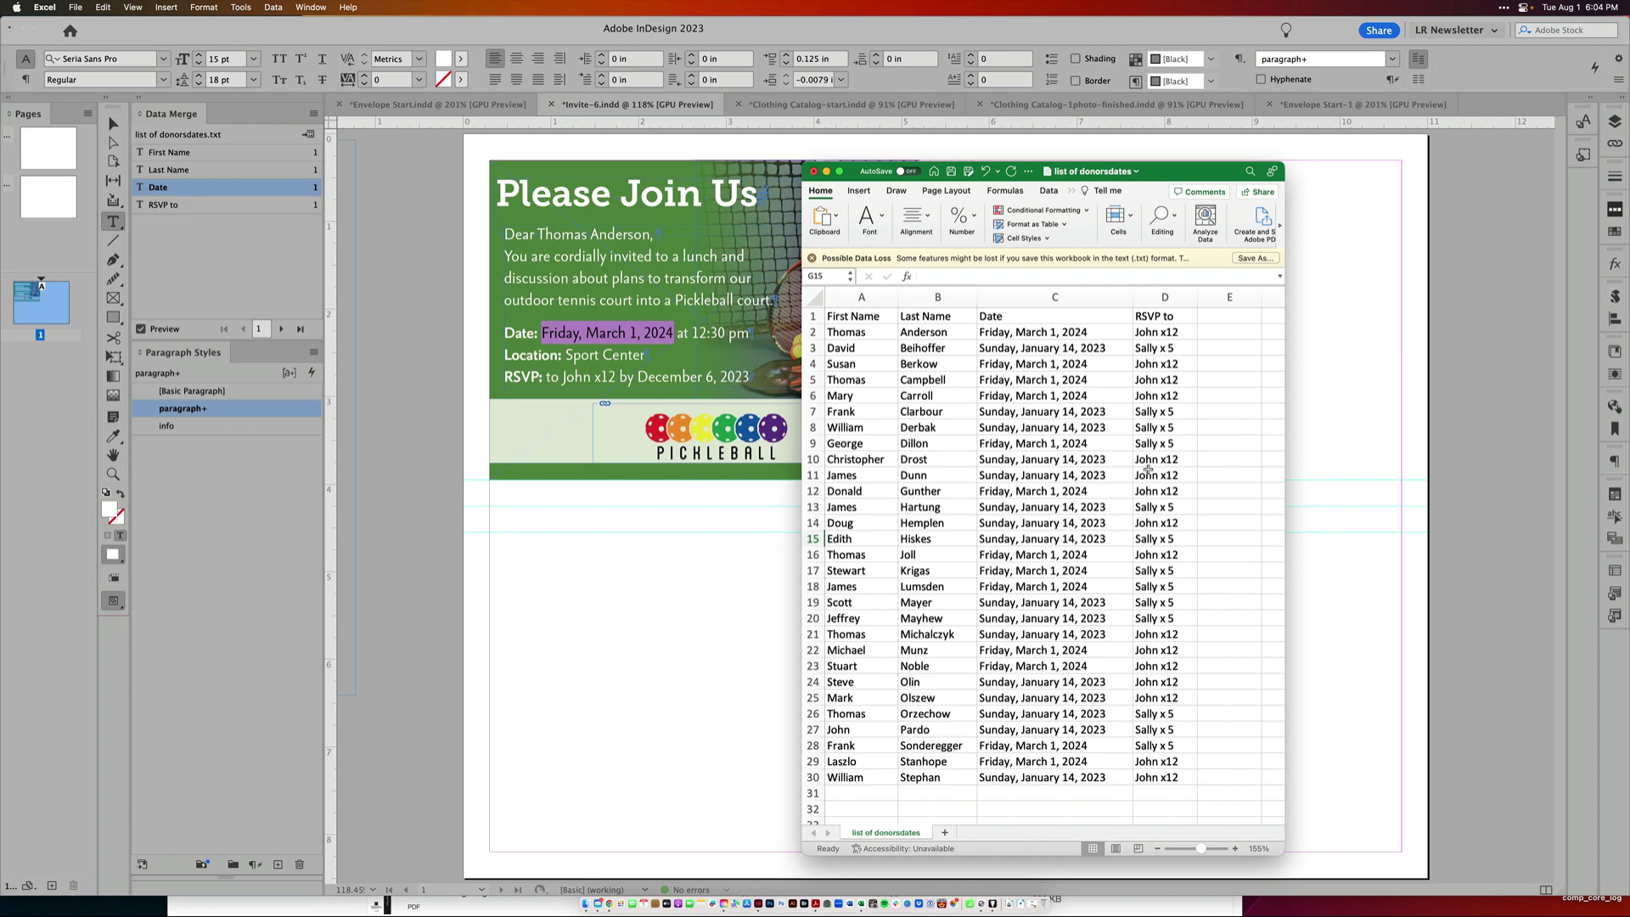
{"action": "left_click_drag", "start_coordinate": [1197, 174], "coordinate": [1351, 255]}
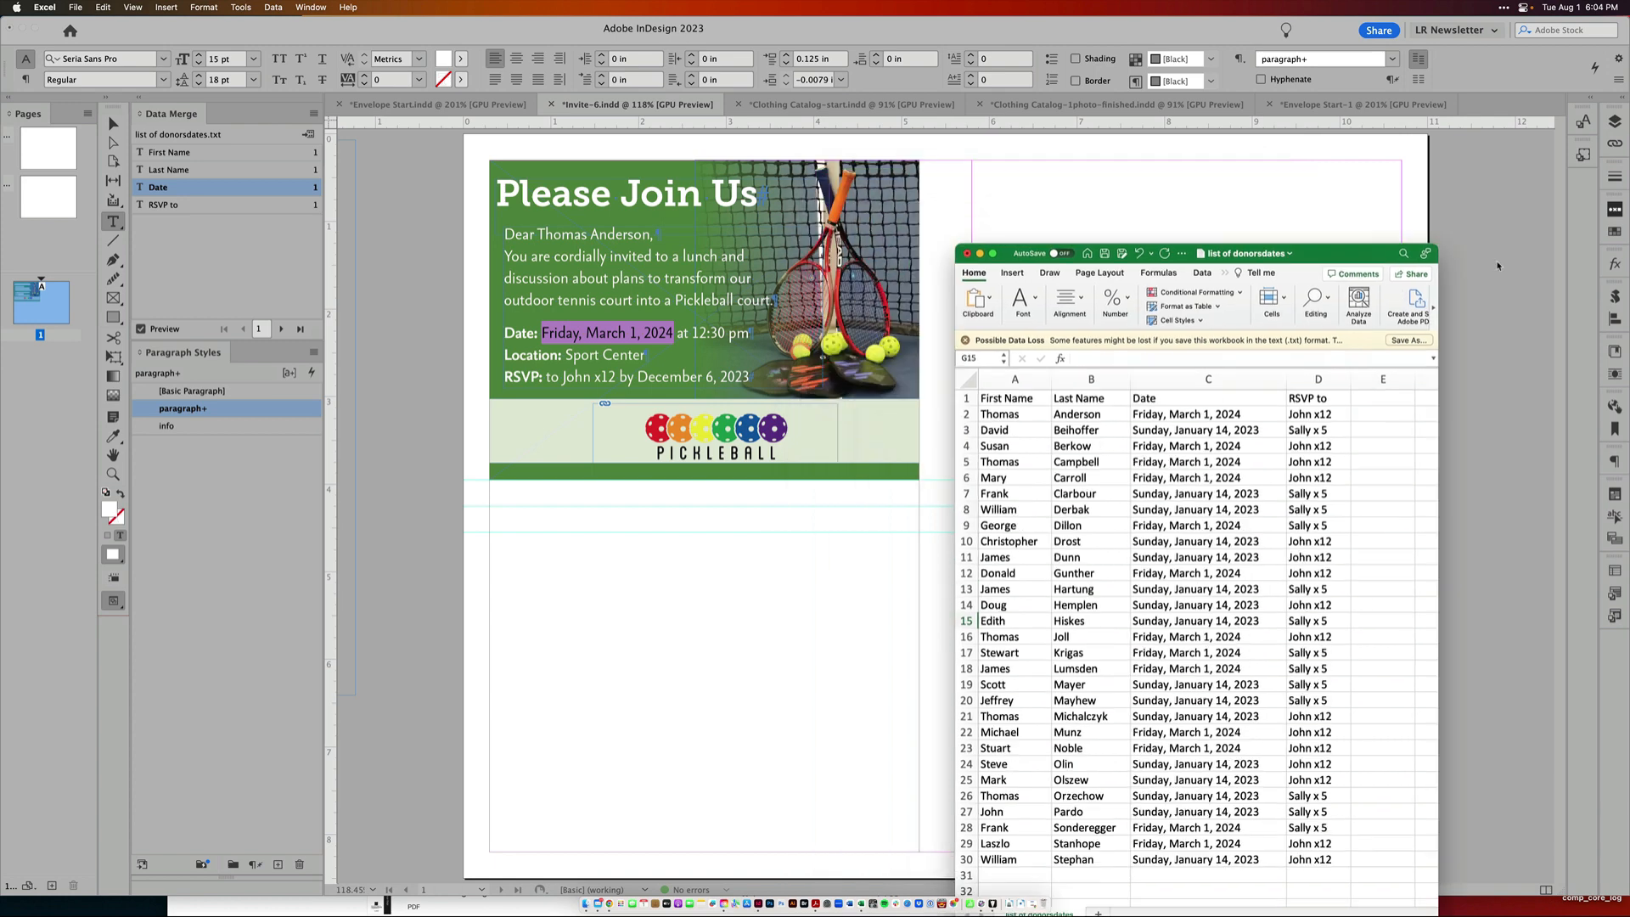
{"action": "left_click", "coordinate": [1498, 265]}
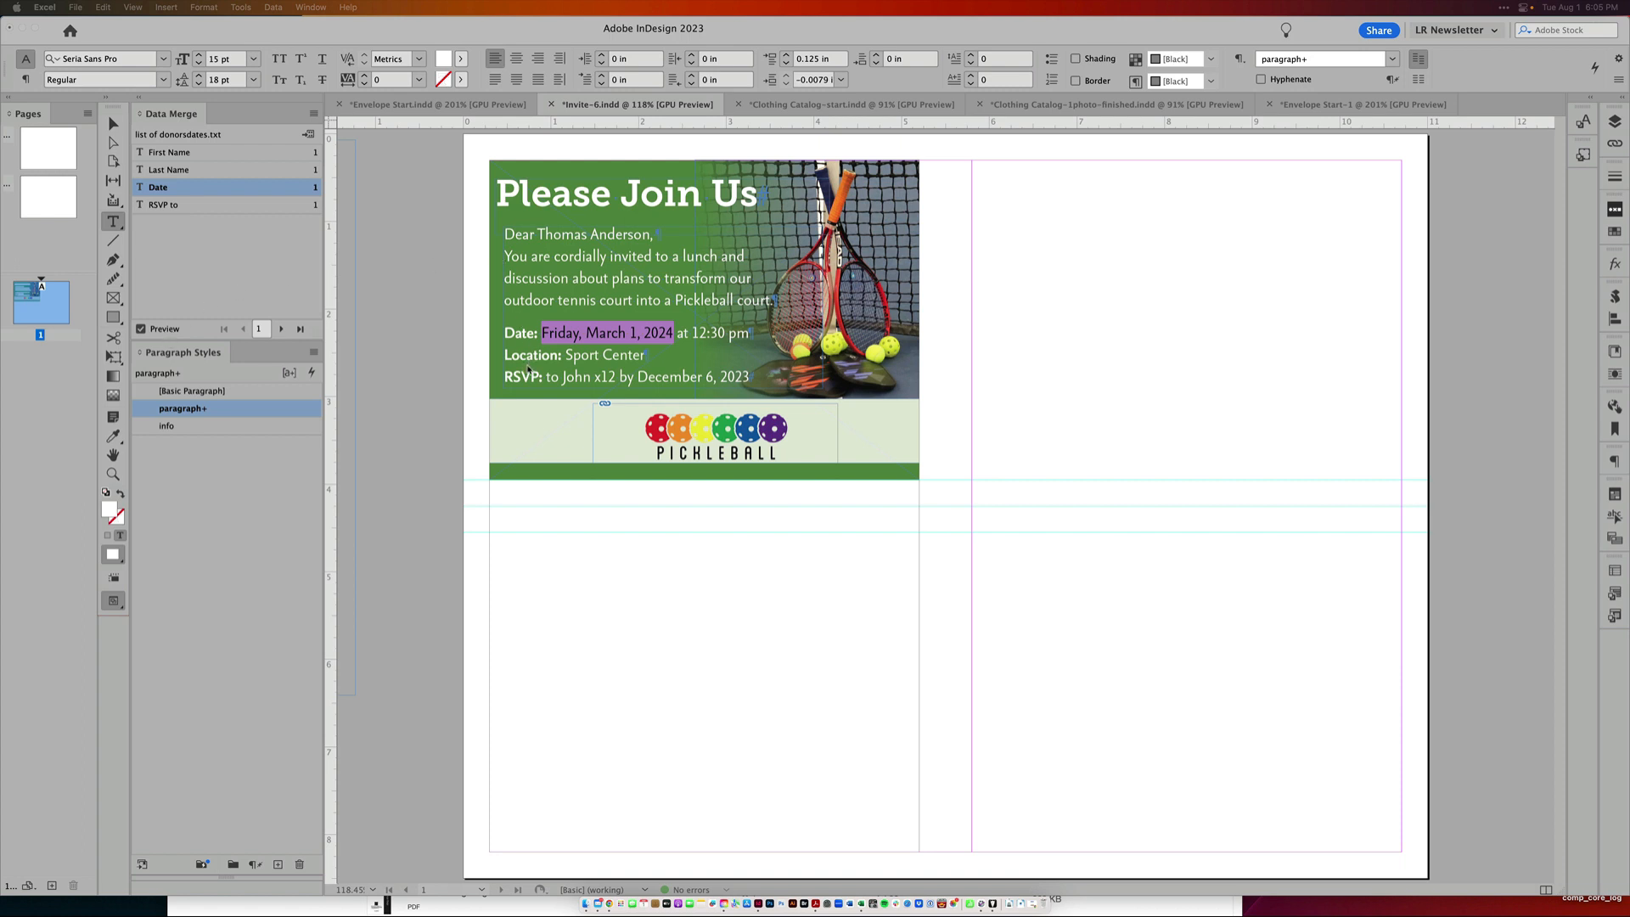
Start a merged document with Multiple Records per page and preview the multiple record layout
{"action": "left_click", "coordinate": [309, 117]}
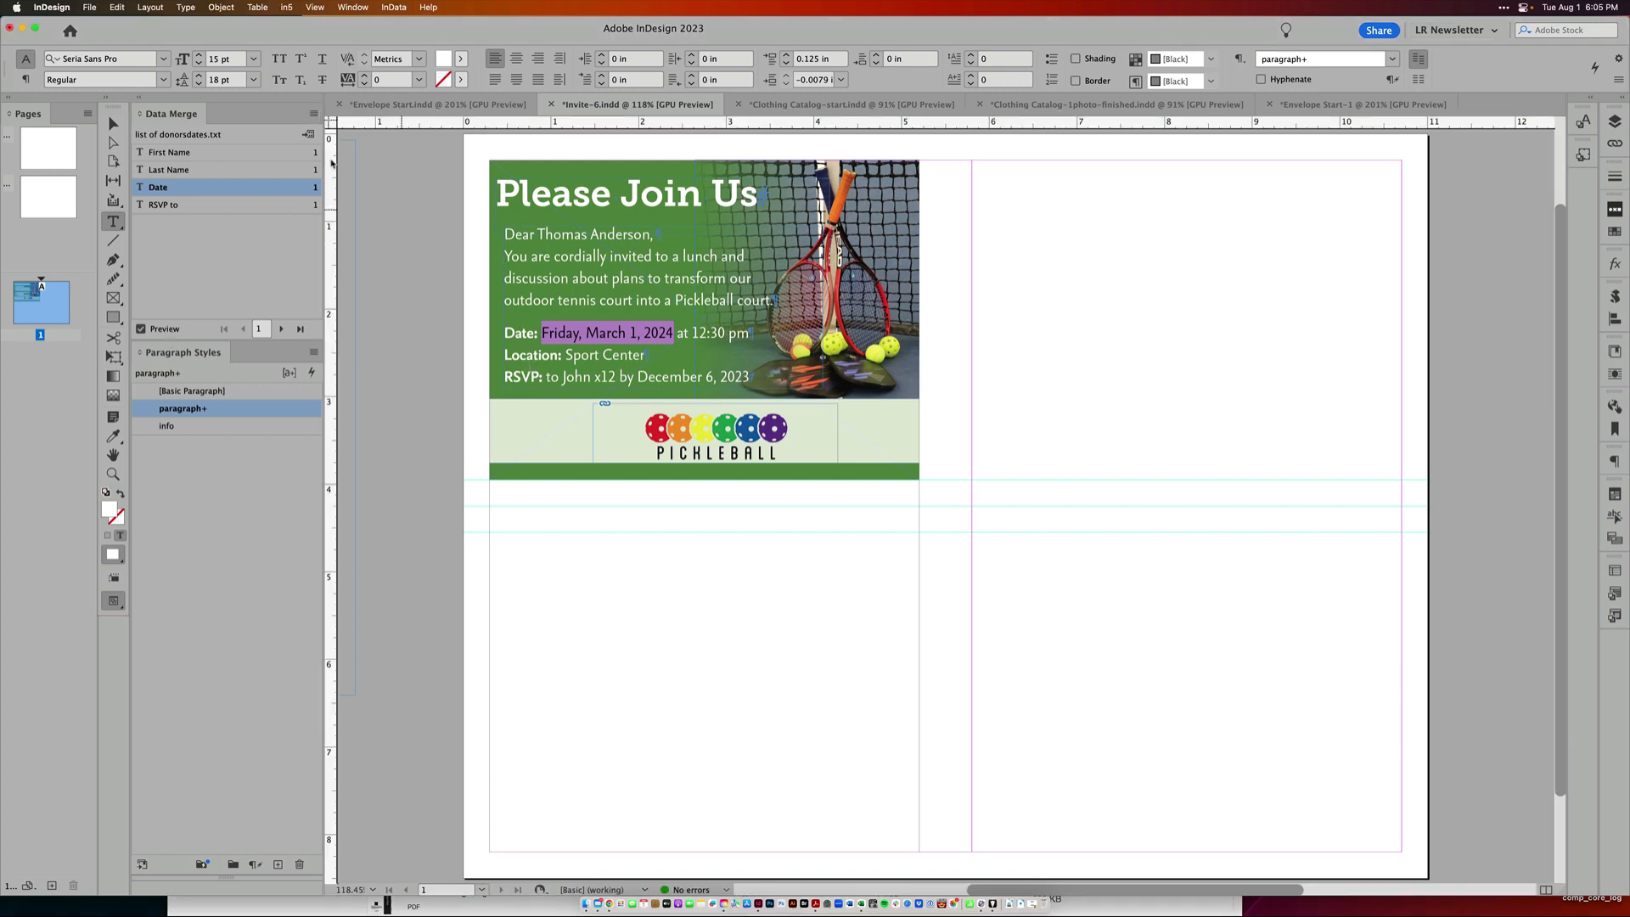
{"action": "left_click", "coordinate": [313, 115]}
{"action": "left_click", "coordinate": [377, 198]}
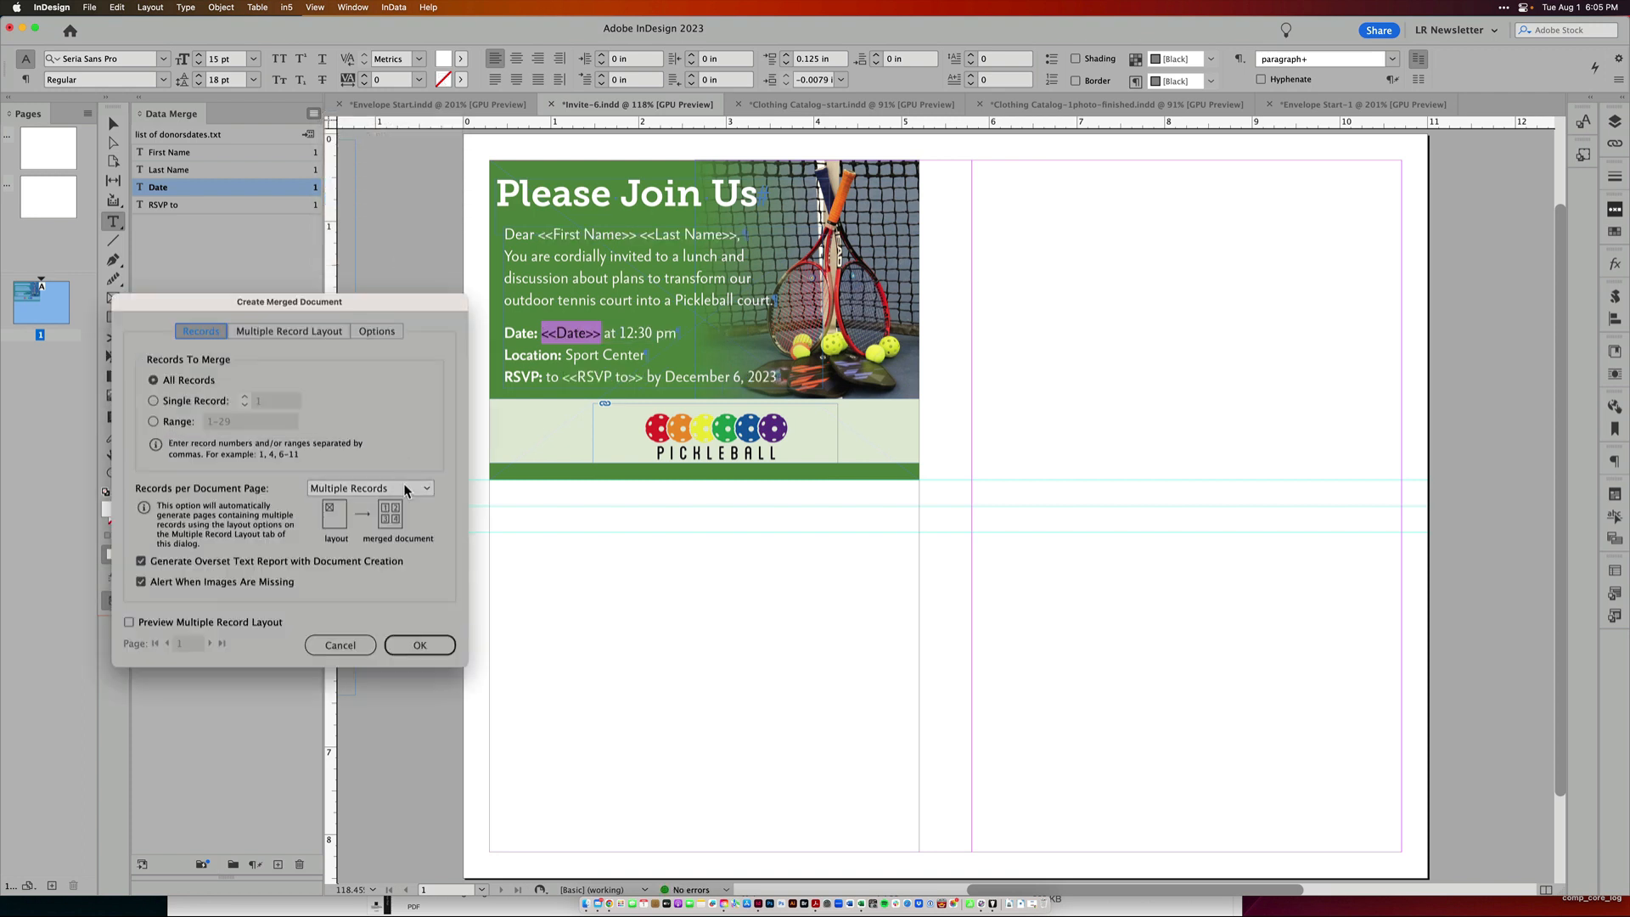
{"action": "left_click", "coordinate": [129, 622]}
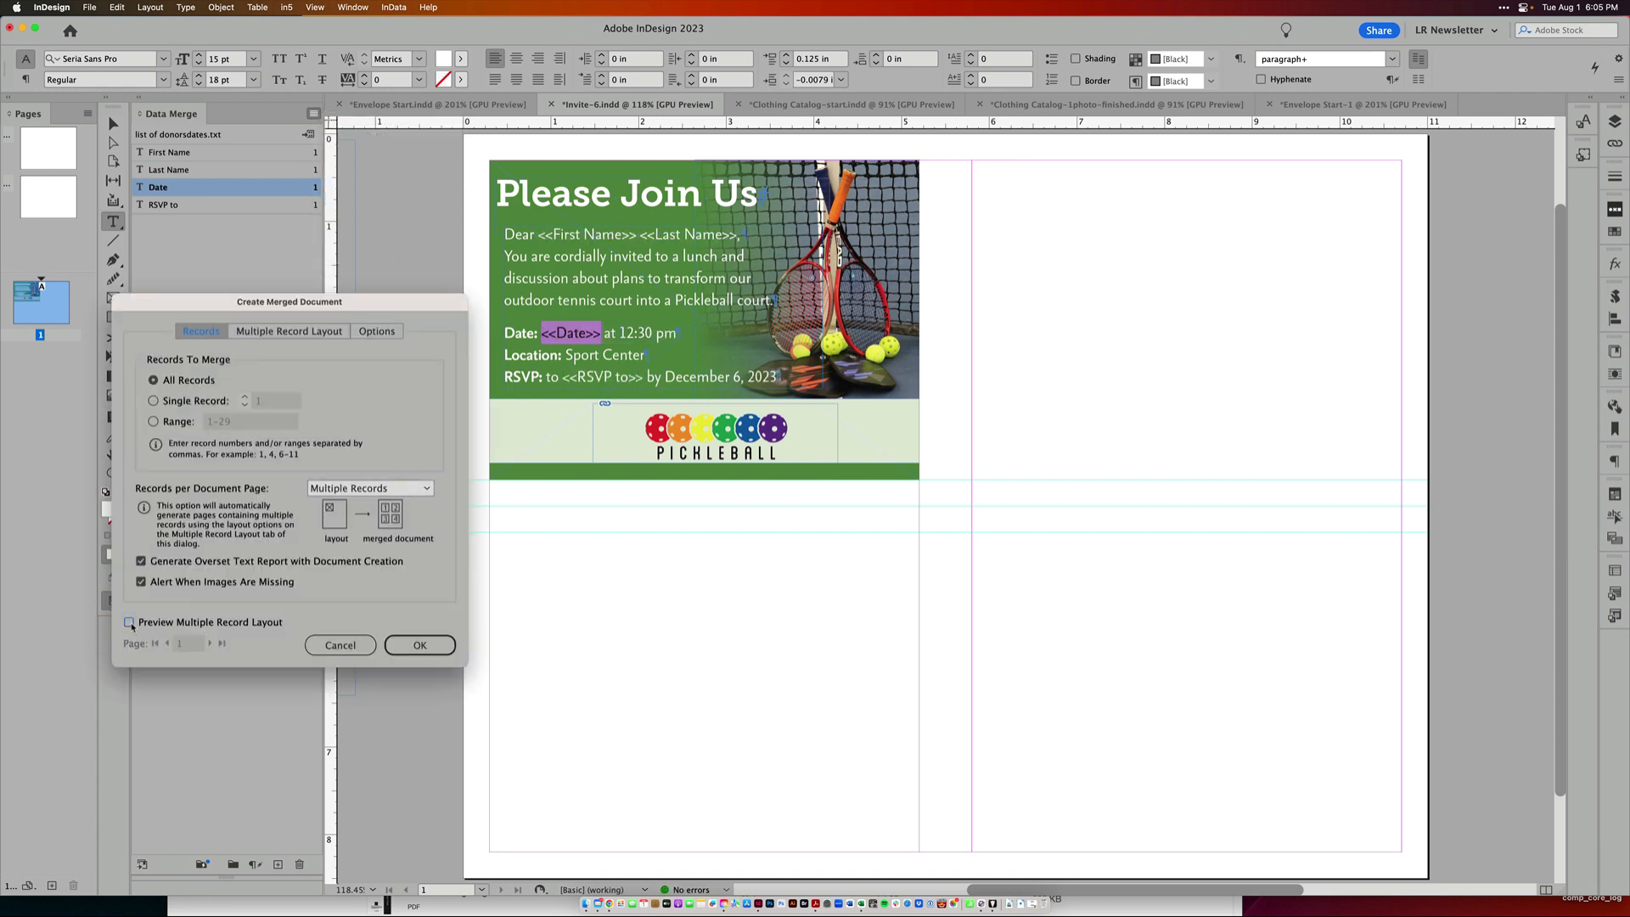
{"action": "left_click", "coordinate": [307, 332]}
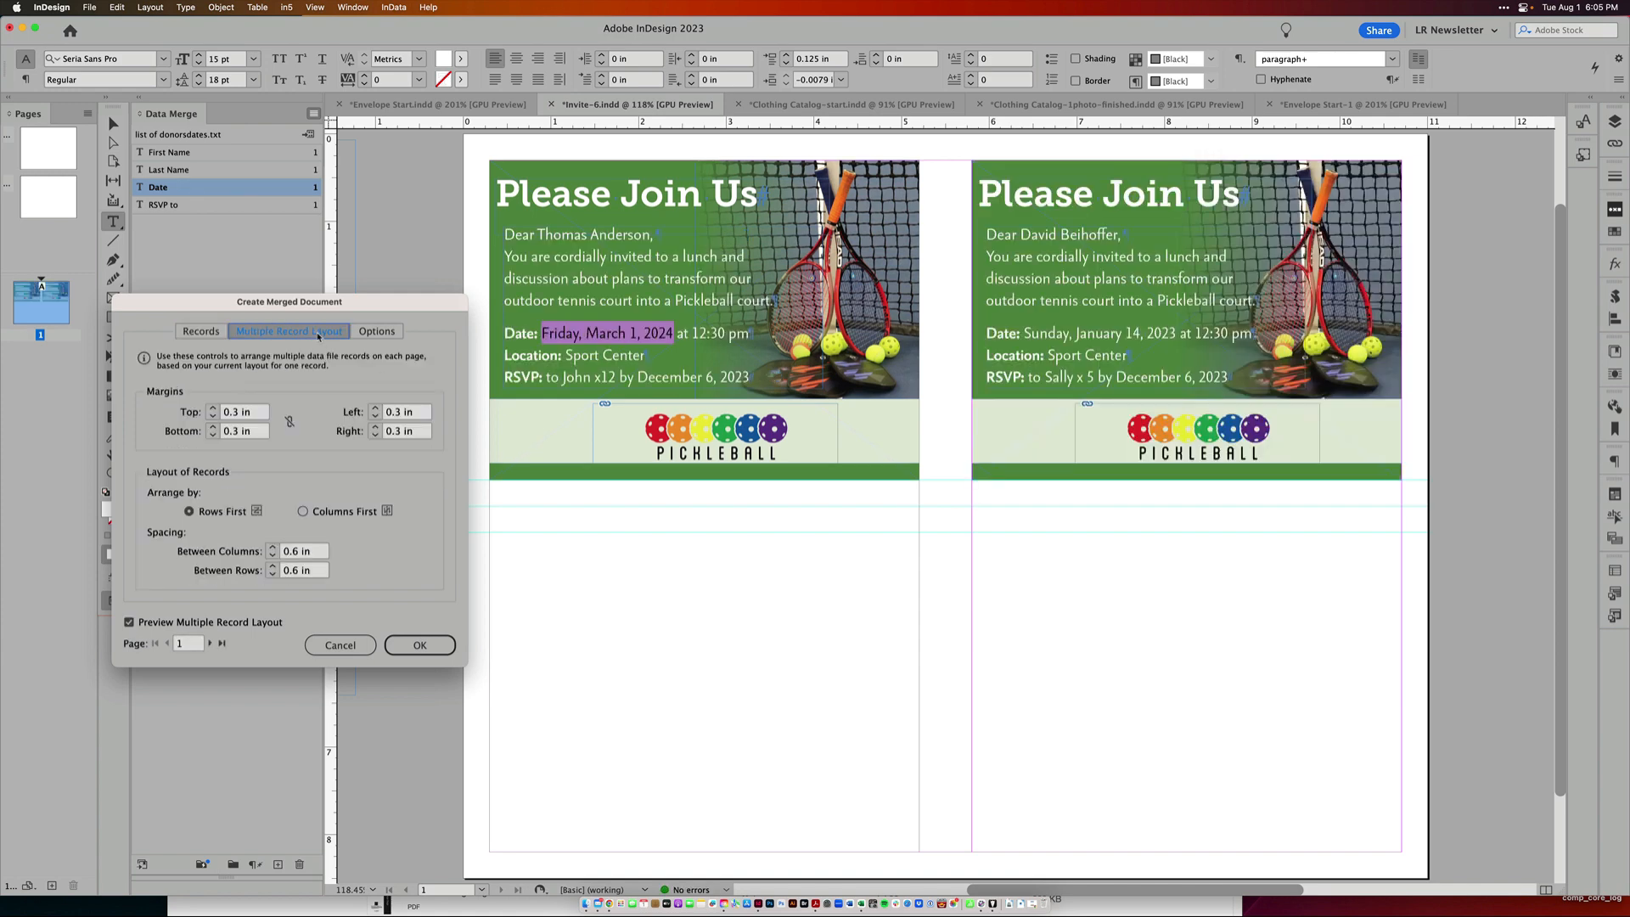
Set the spacing between rows to 0.5 in and create the merged invitation document
{"action": "left_click", "coordinate": [294, 571]}
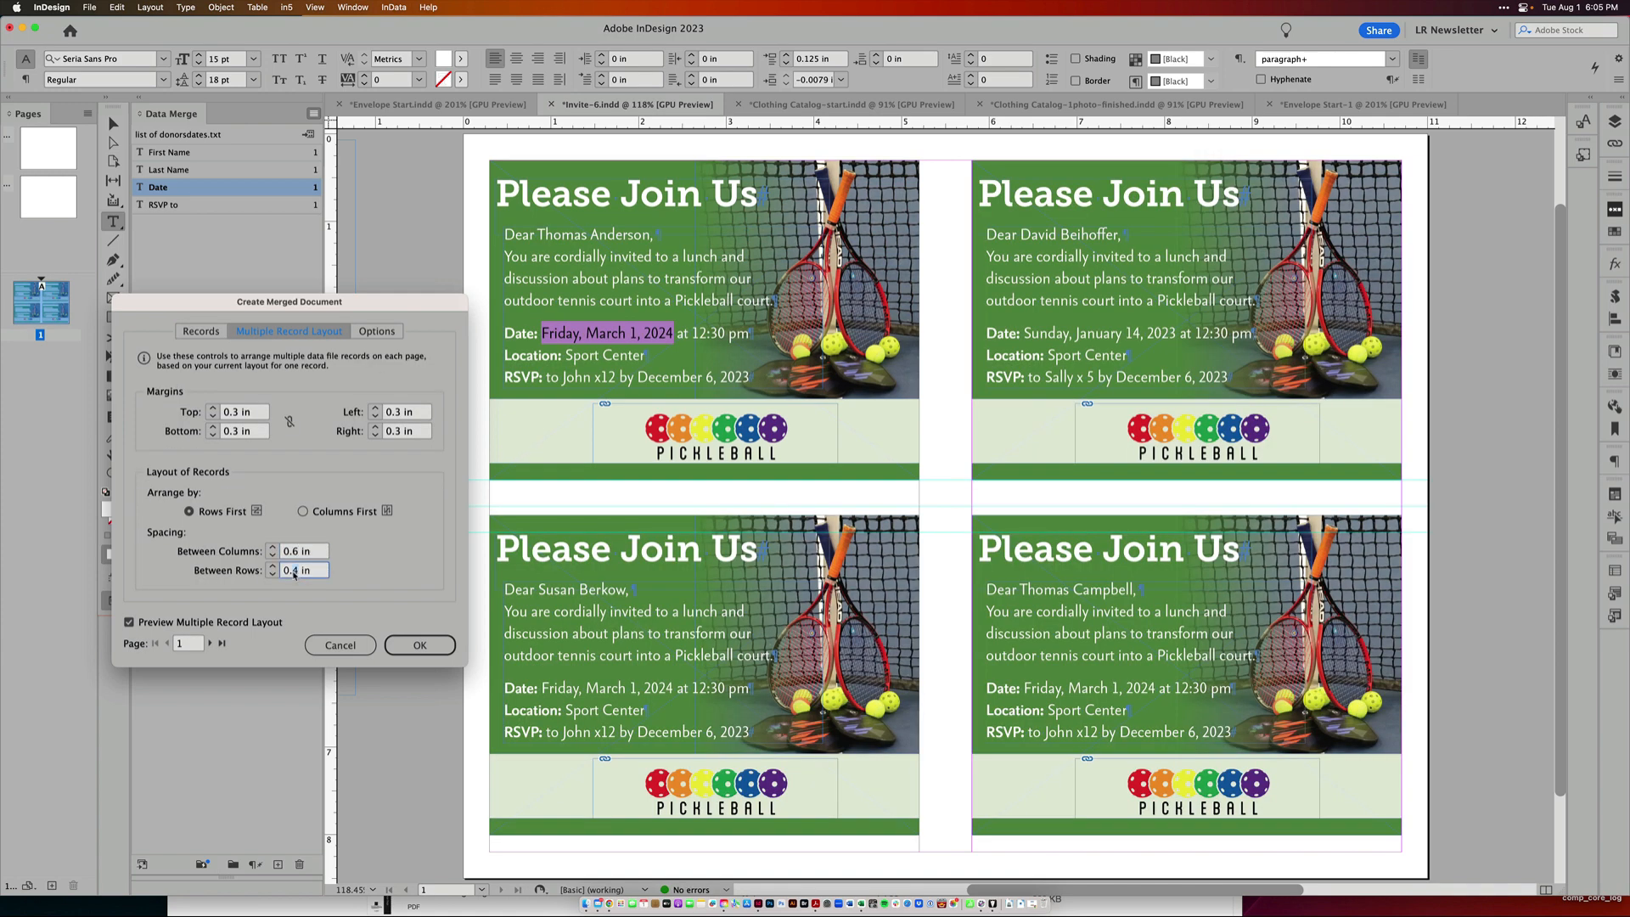
{"action": "key", "text": "BackSpace"}
{"action": "type", "text": "5"}
{"action": "left_click", "coordinate": [299, 551]}
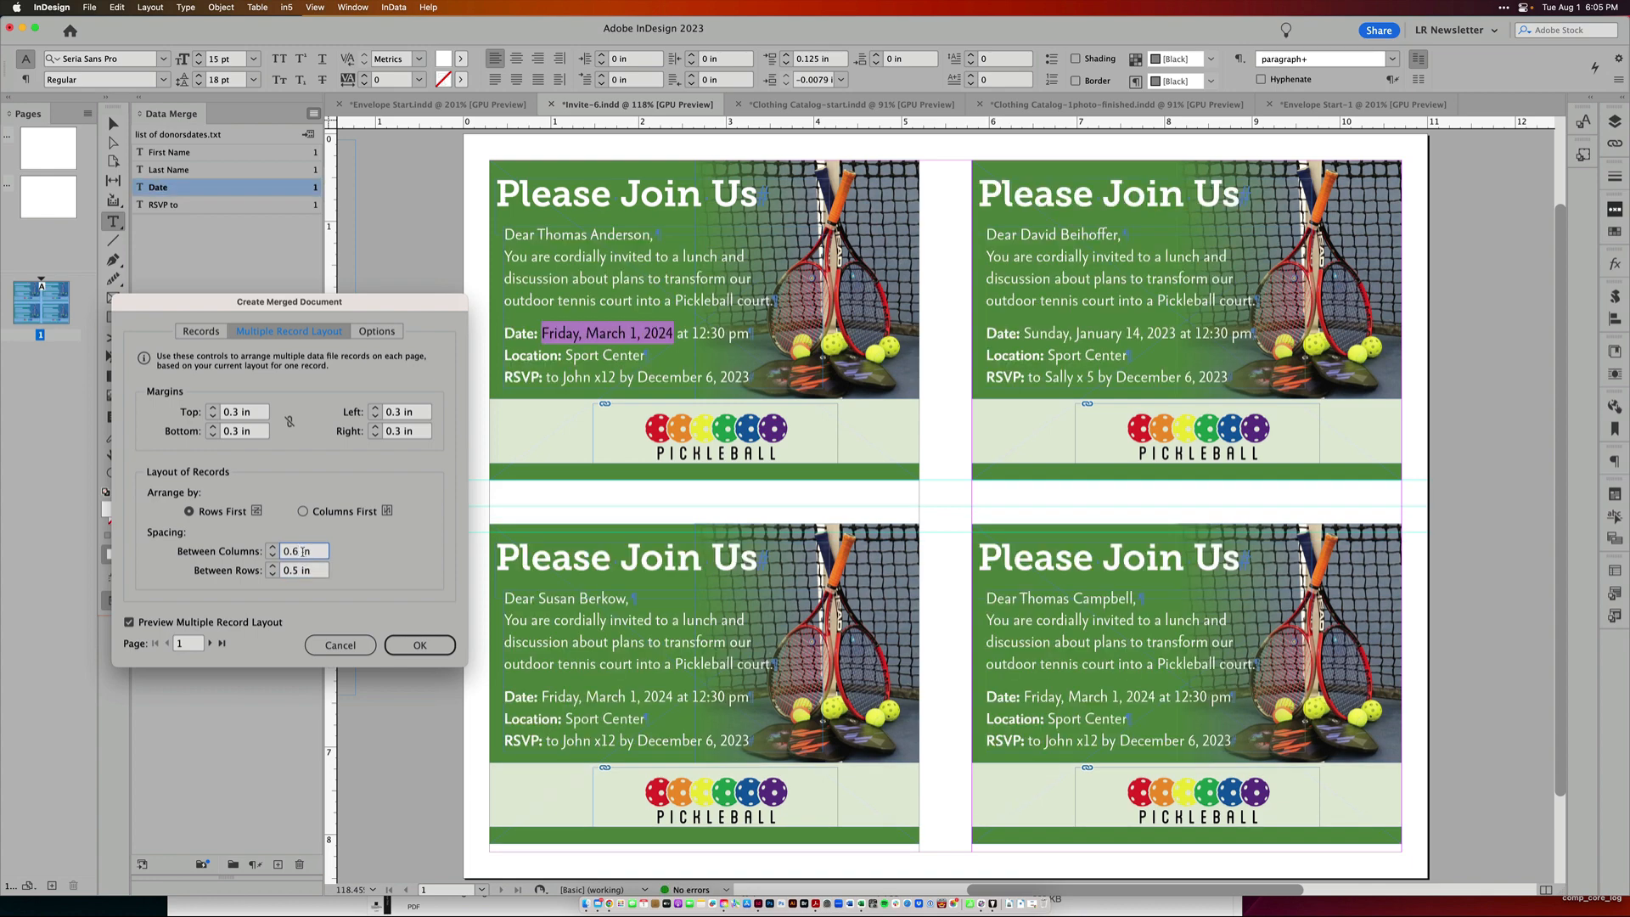
{"action": "left_click", "coordinate": [295, 573]}
{"action": "key", "text": "Escape"}
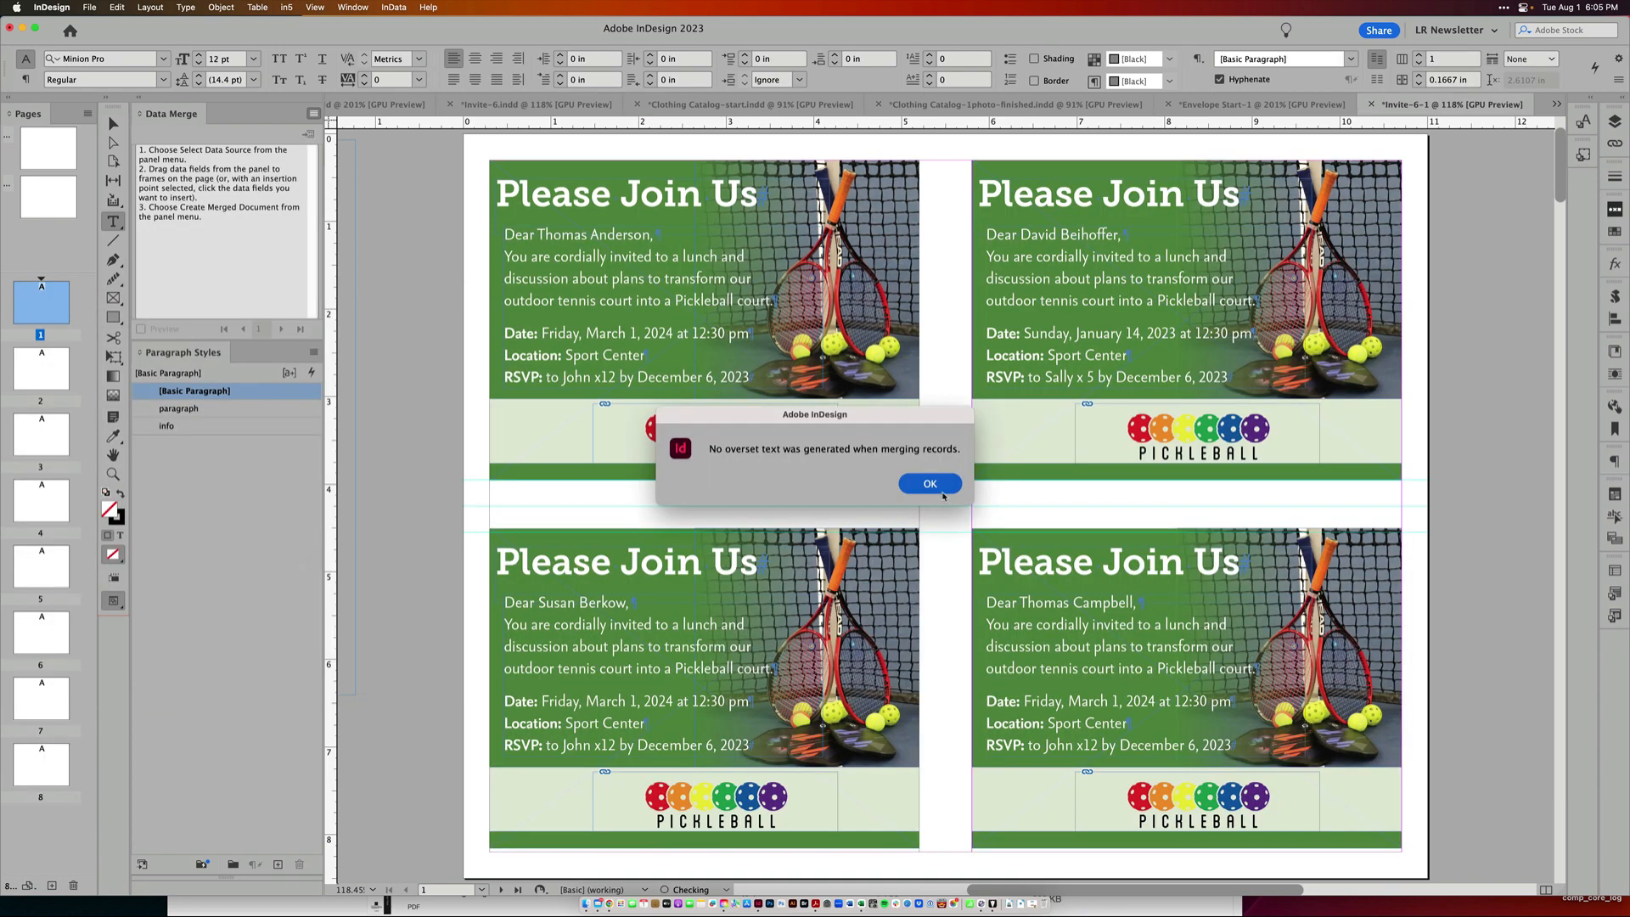
Dismiss the overset report and browse through the merged invitation pages
{"action": "left_click", "coordinate": [940, 491]}
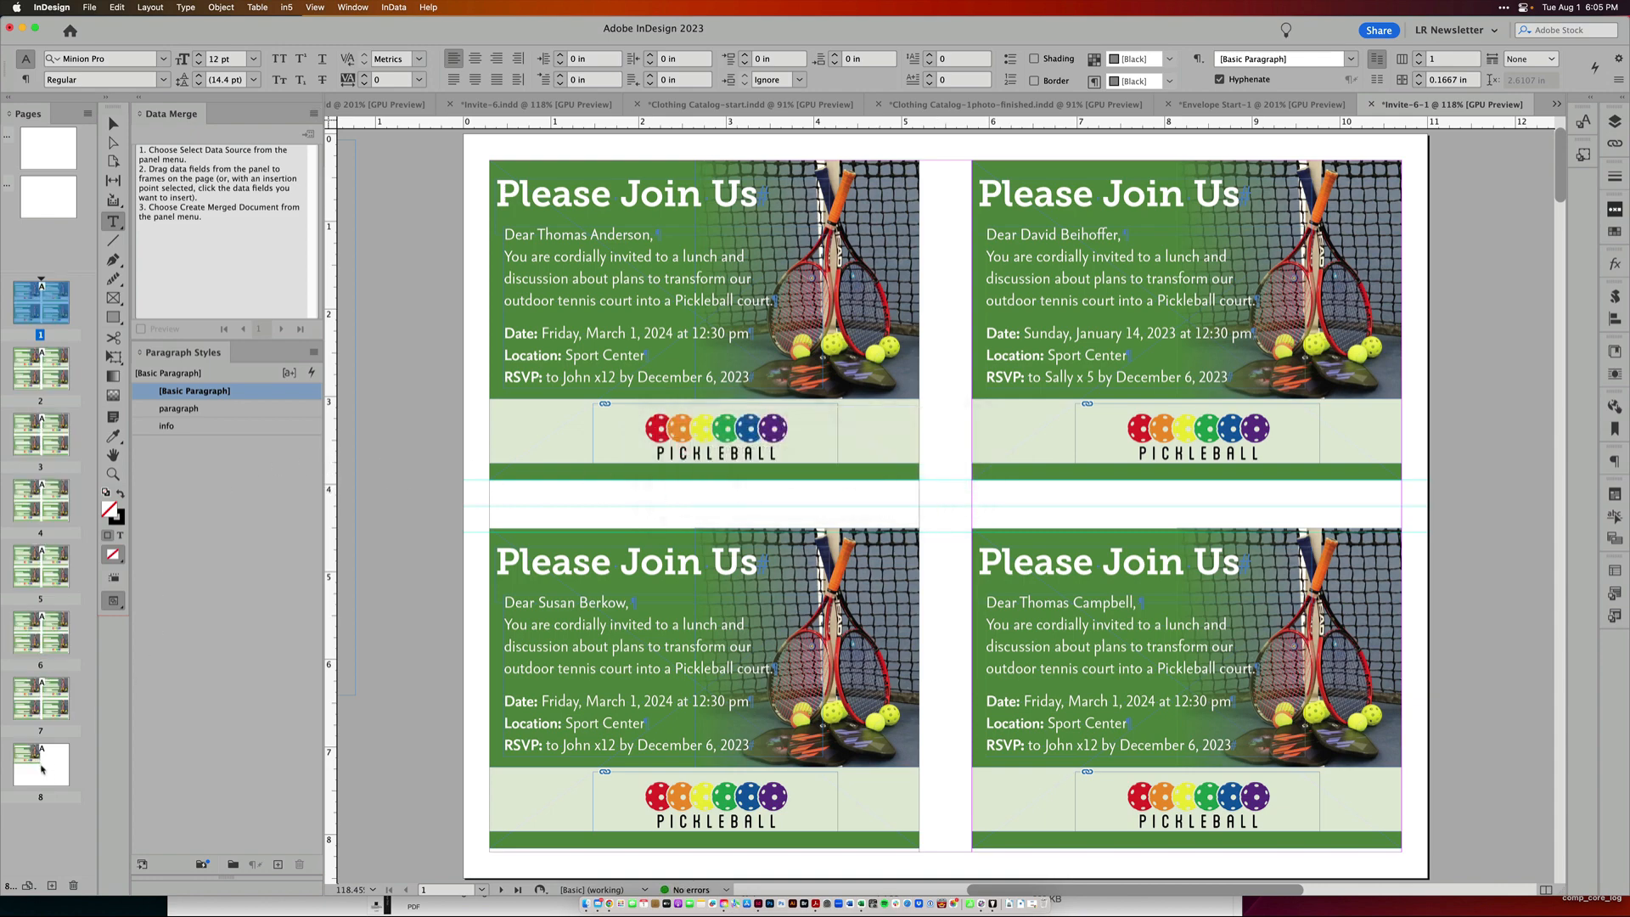
{"action": "double_click", "coordinate": [41, 712]}
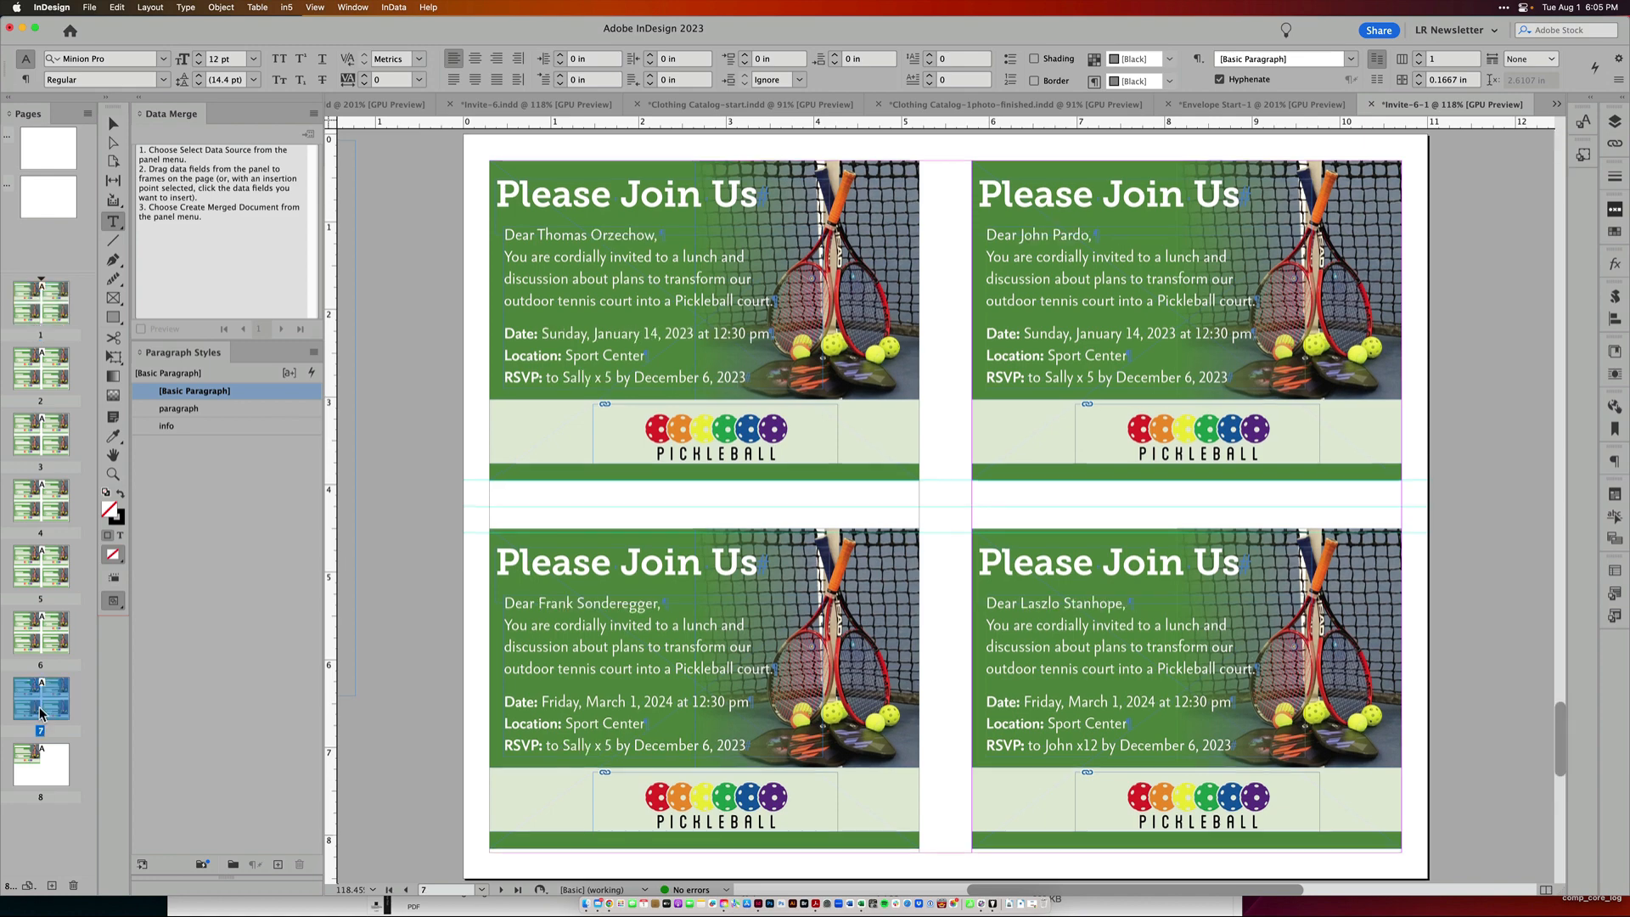
{"action": "double_click", "coordinate": [49, 633]}
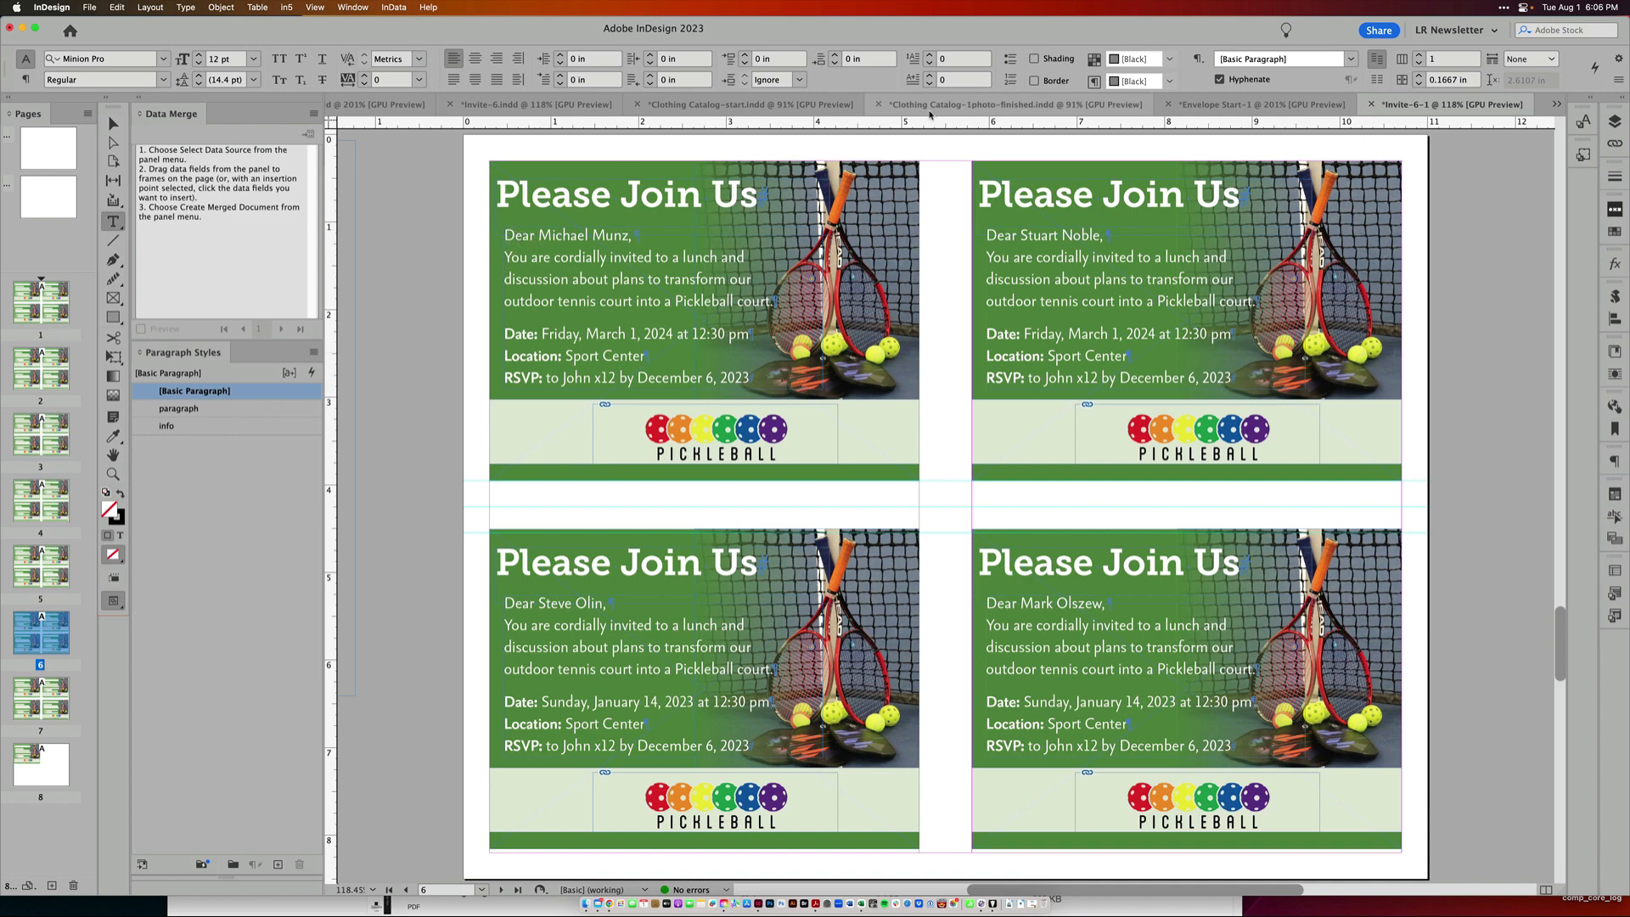
Compare the finished clothing catalog document with its product spreadsheet
{"action": "left_click", "coordinate": [779, 105]}
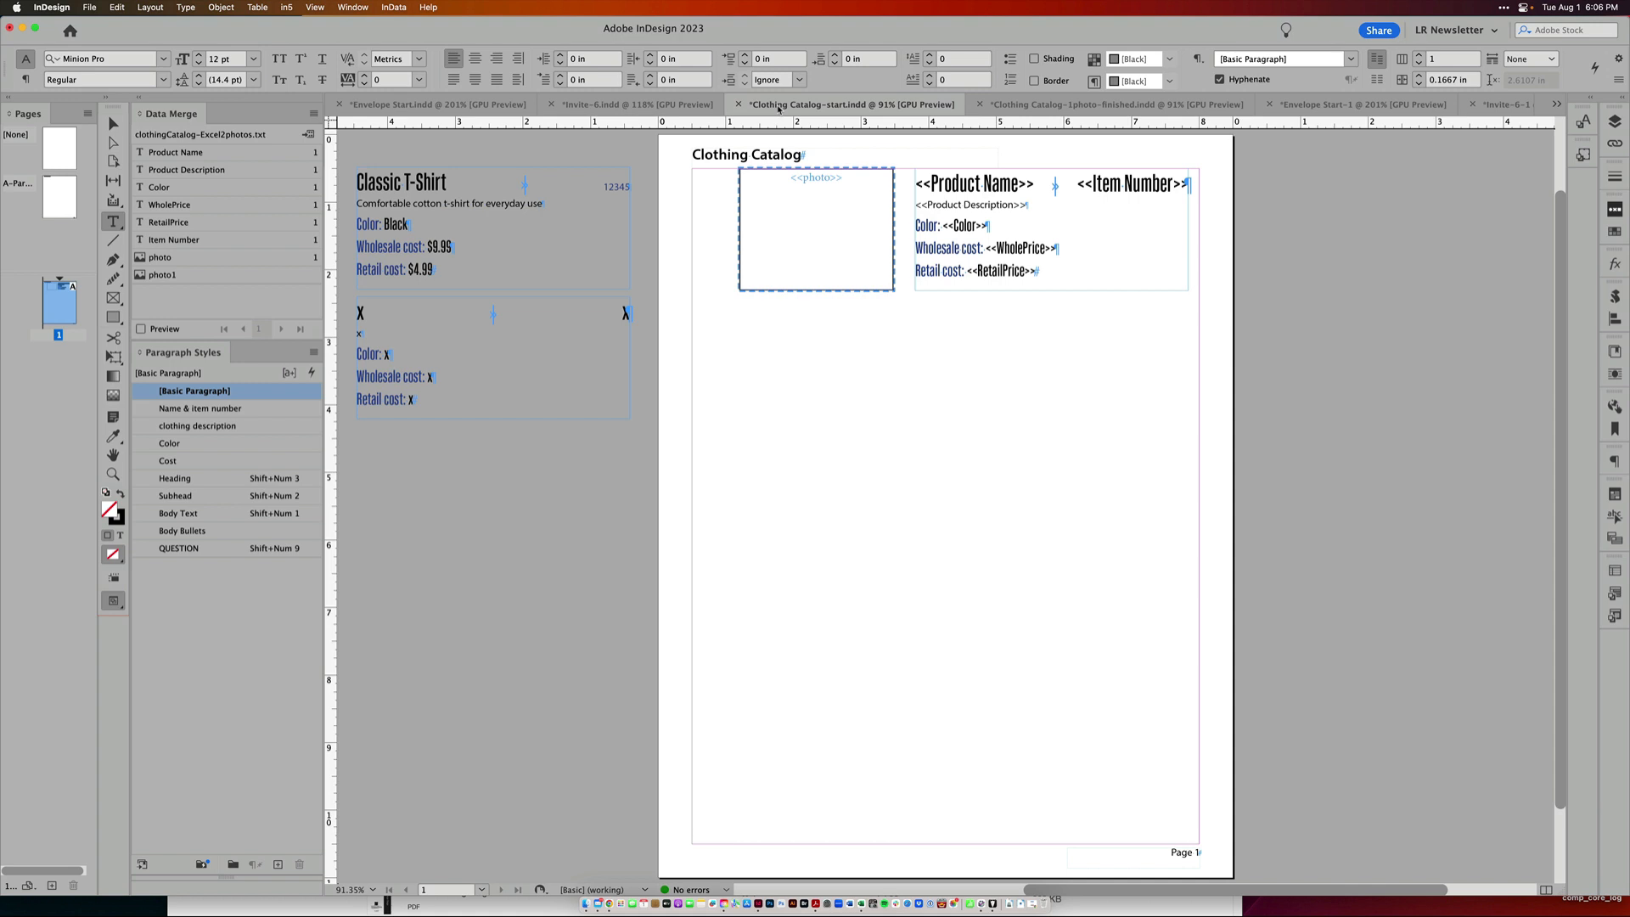
{"action": "left_click", "coordinate": [1053, 110]}
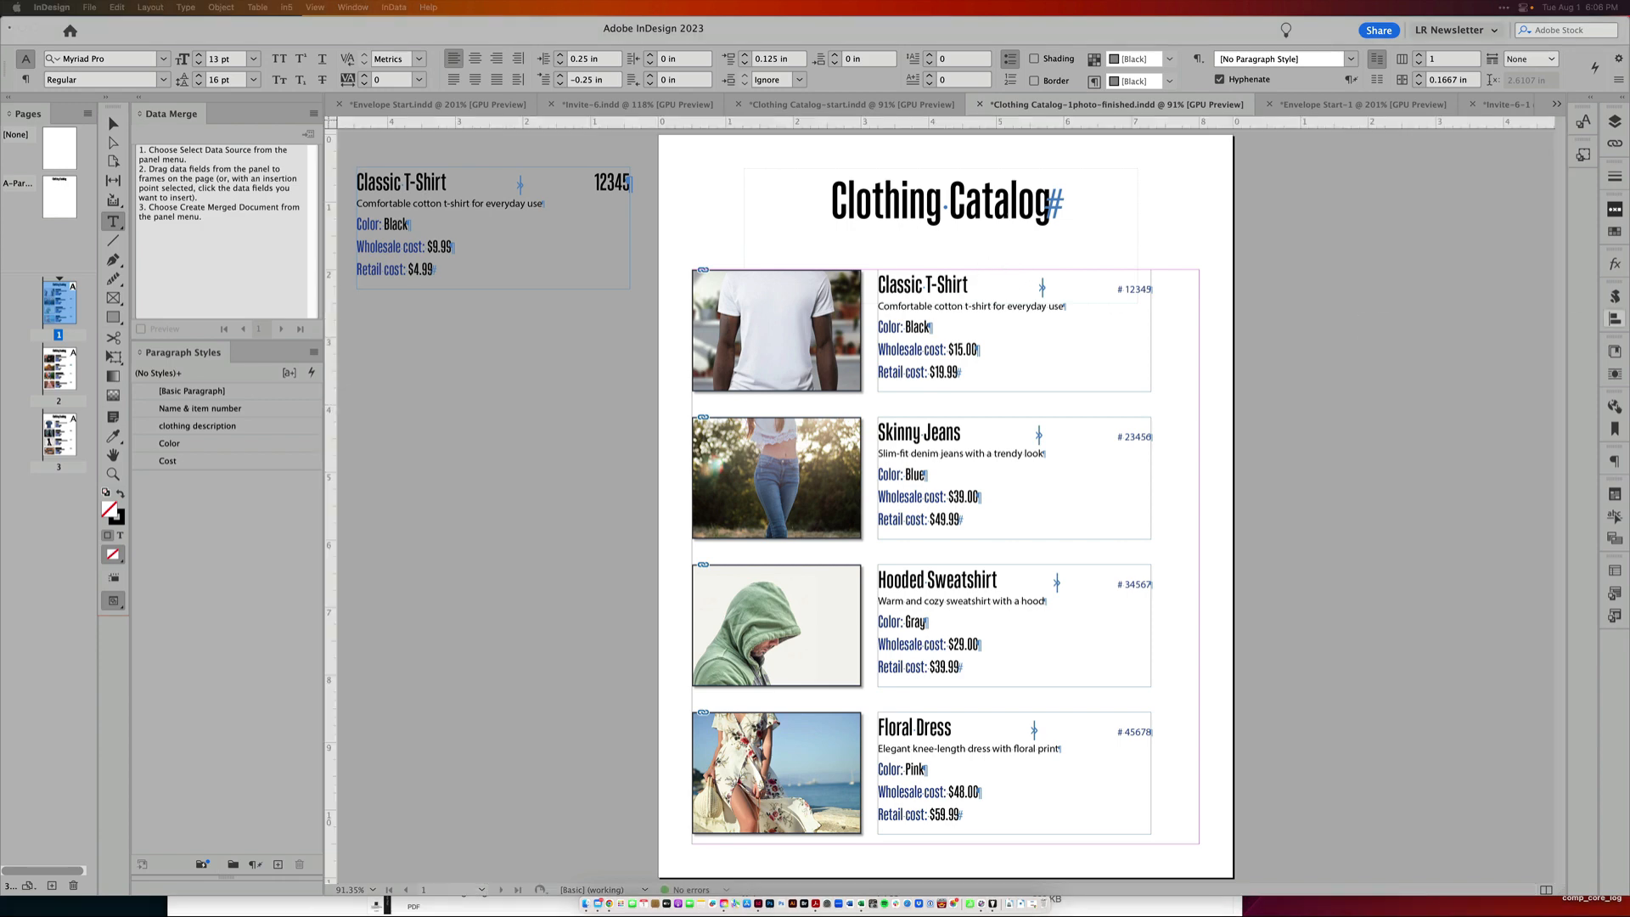
{"action": "left_click_drag", "start_coordinate": [1629, 318], "coordinate": [968, 206]}
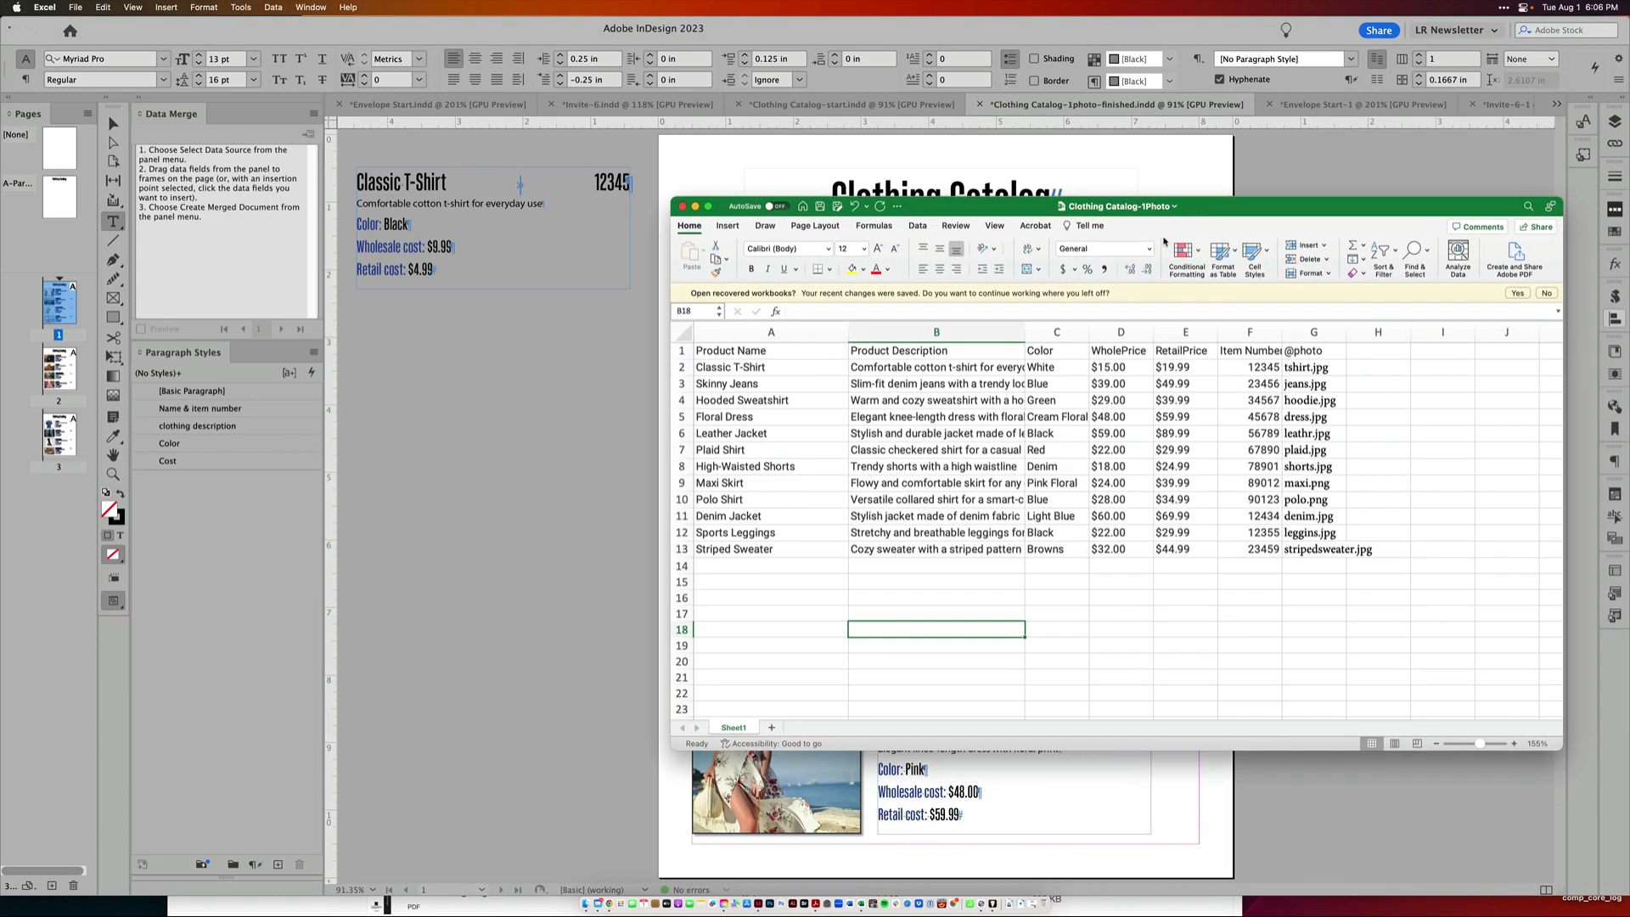
{"action": "left_click_drag", "start_coordinate": [776, 364], "coordinate": [768, 450]}
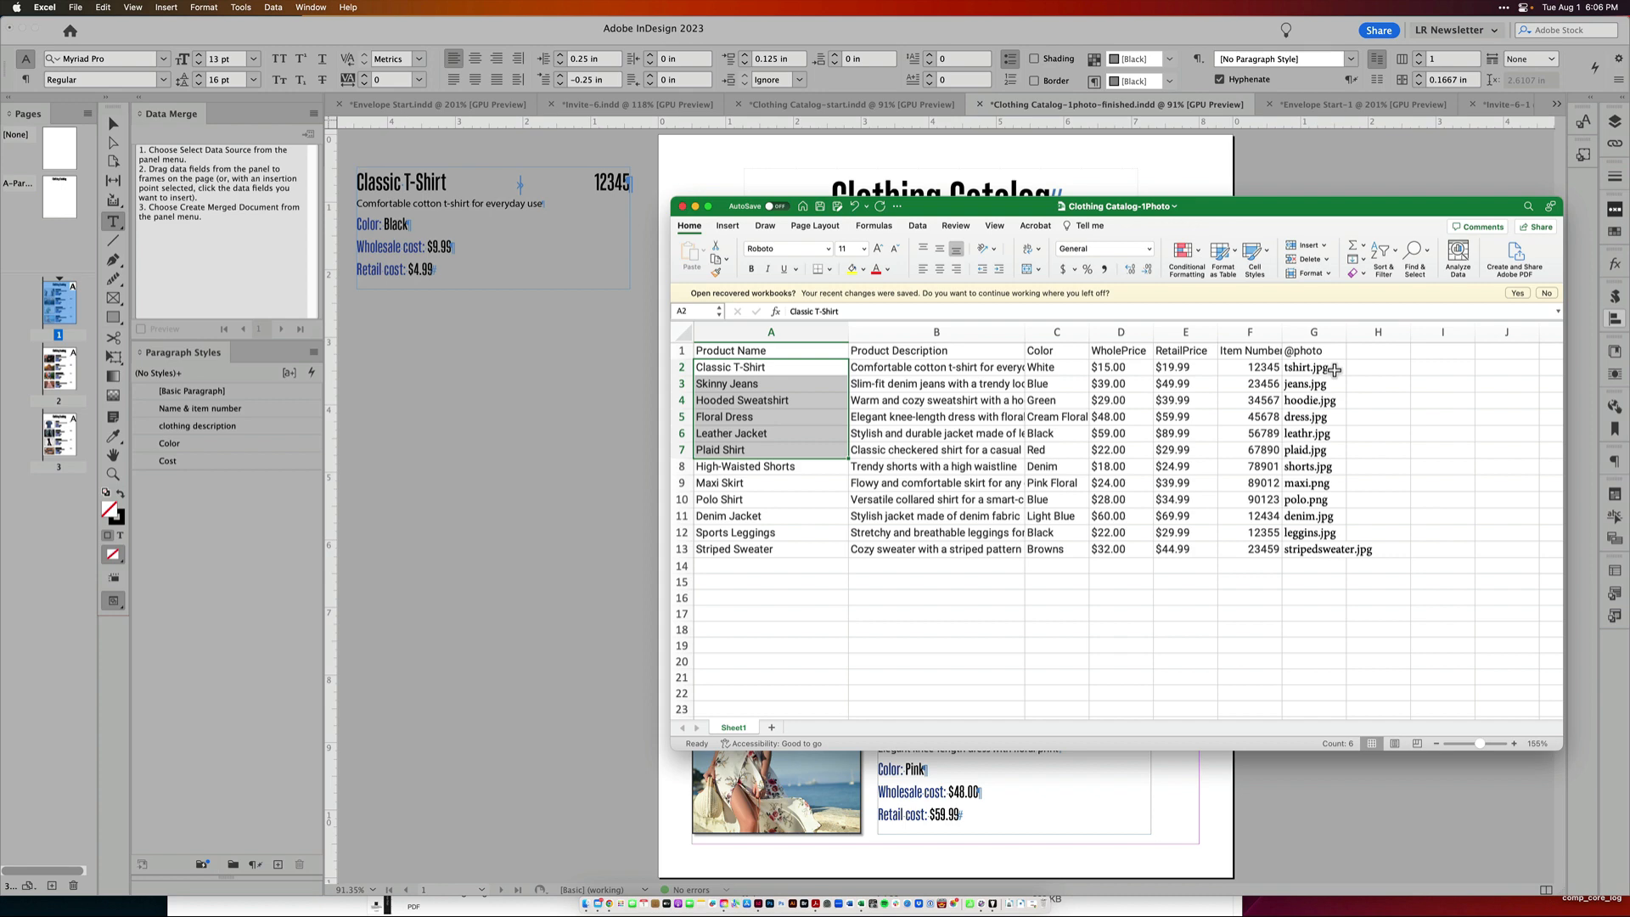
{"action": "left_click_drag", "start_coordinate": [1236, 211], "coordinate": [1629, 234]}
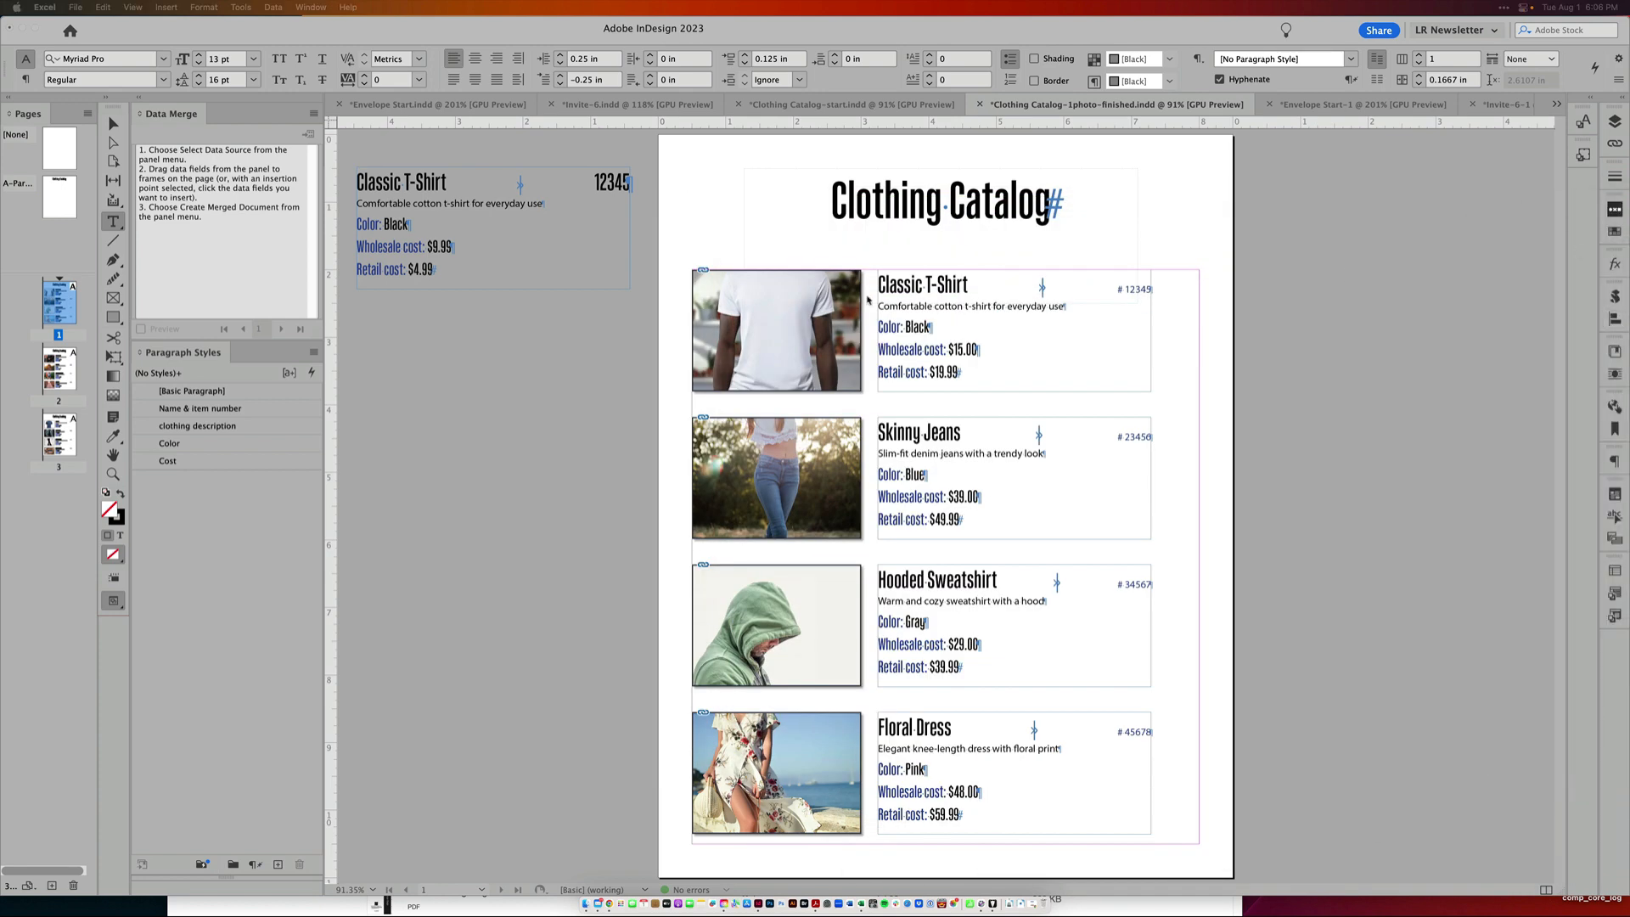
In the Clothing Catalog-start document, place the photo field into the image frame and turn on the merge Preview
{"action": "left_click", "coordinate": [881, 108]}
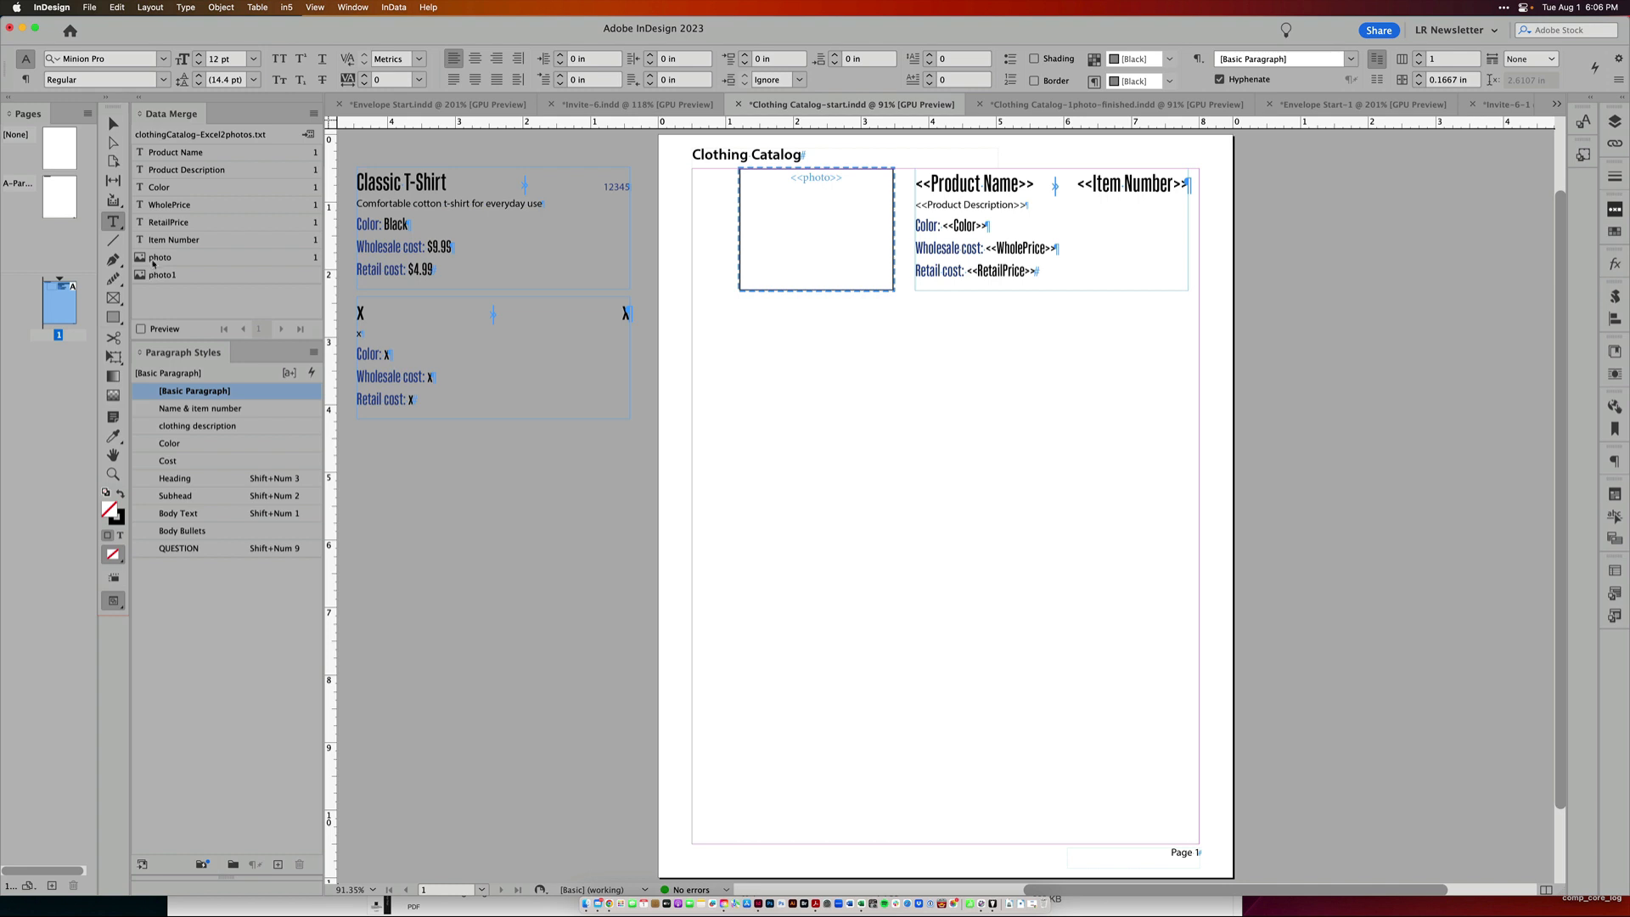
{"action": "left_click_drag", "start_coordinate": [197, 265], "coordinate": [823, 227]}
{"action": "left_click", "coordinate": [164, 330]}
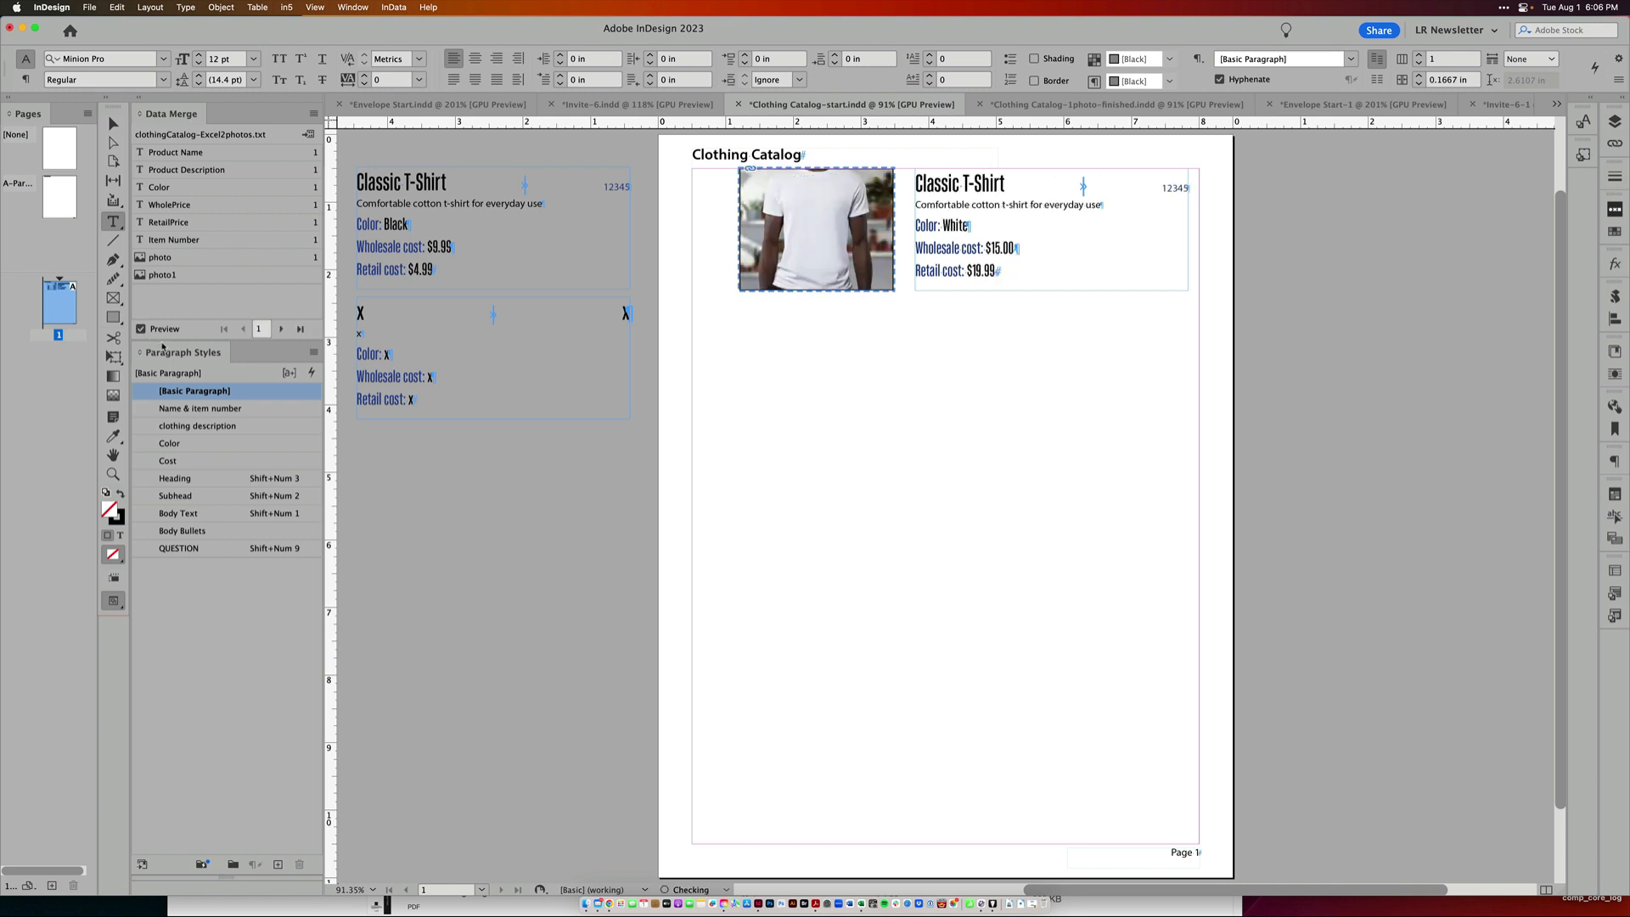
Create a merged catalog document with multiple records per page, previewing the multiple record layout, and browse its pages
{"action": "left_click", "coordinate": [313, 112]}
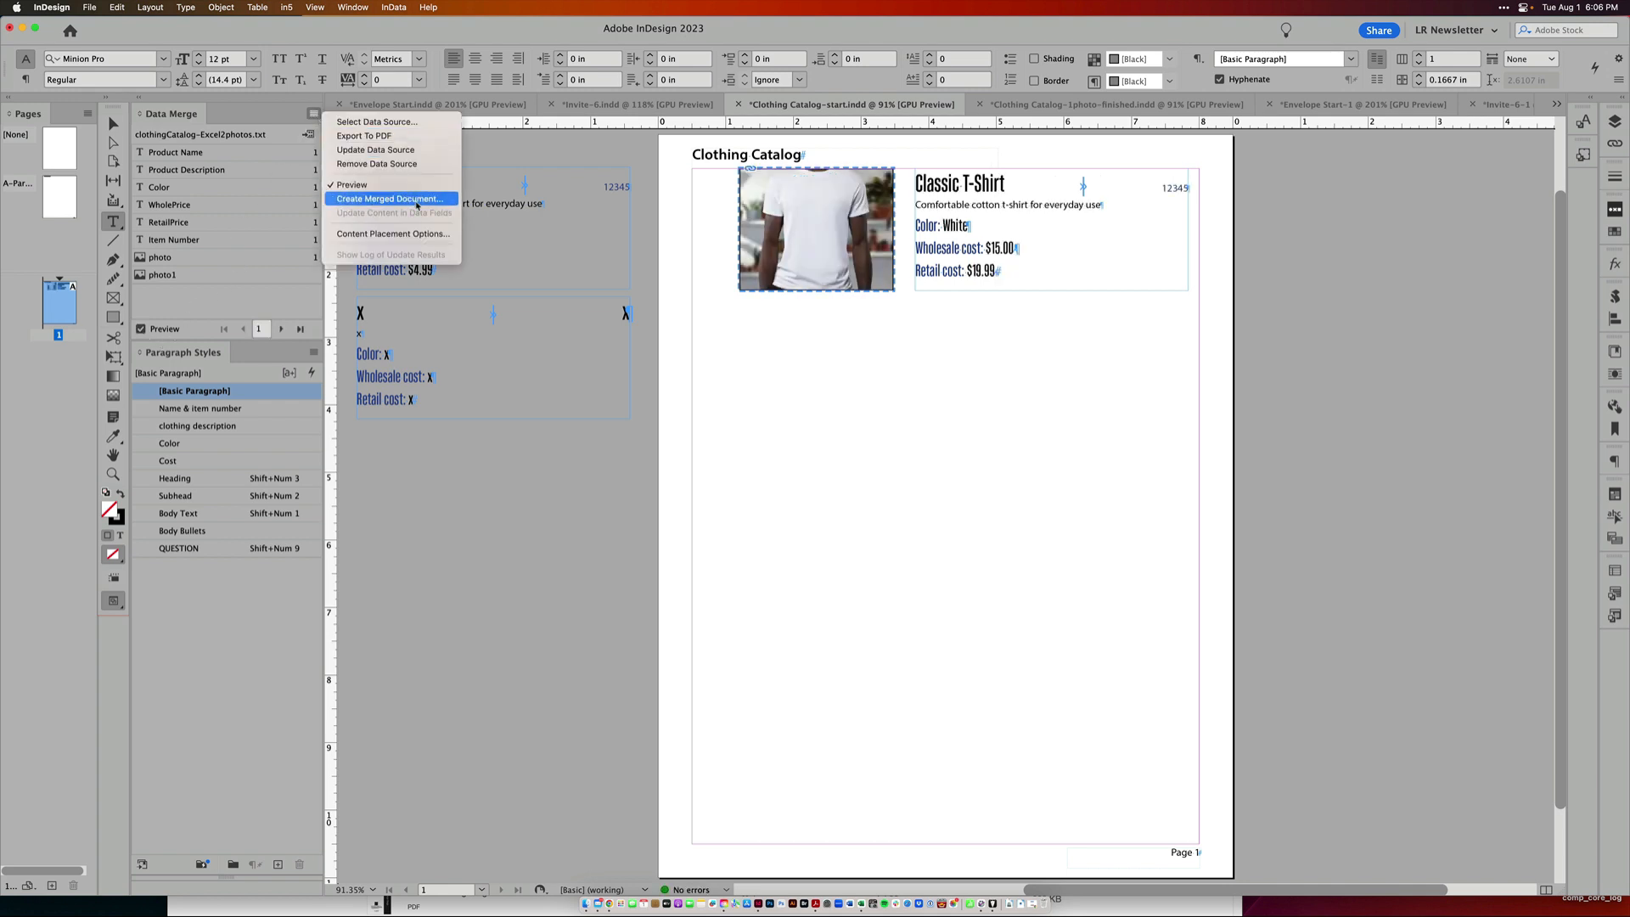
{"action": "left_click", "coordinate": [415, 201]}
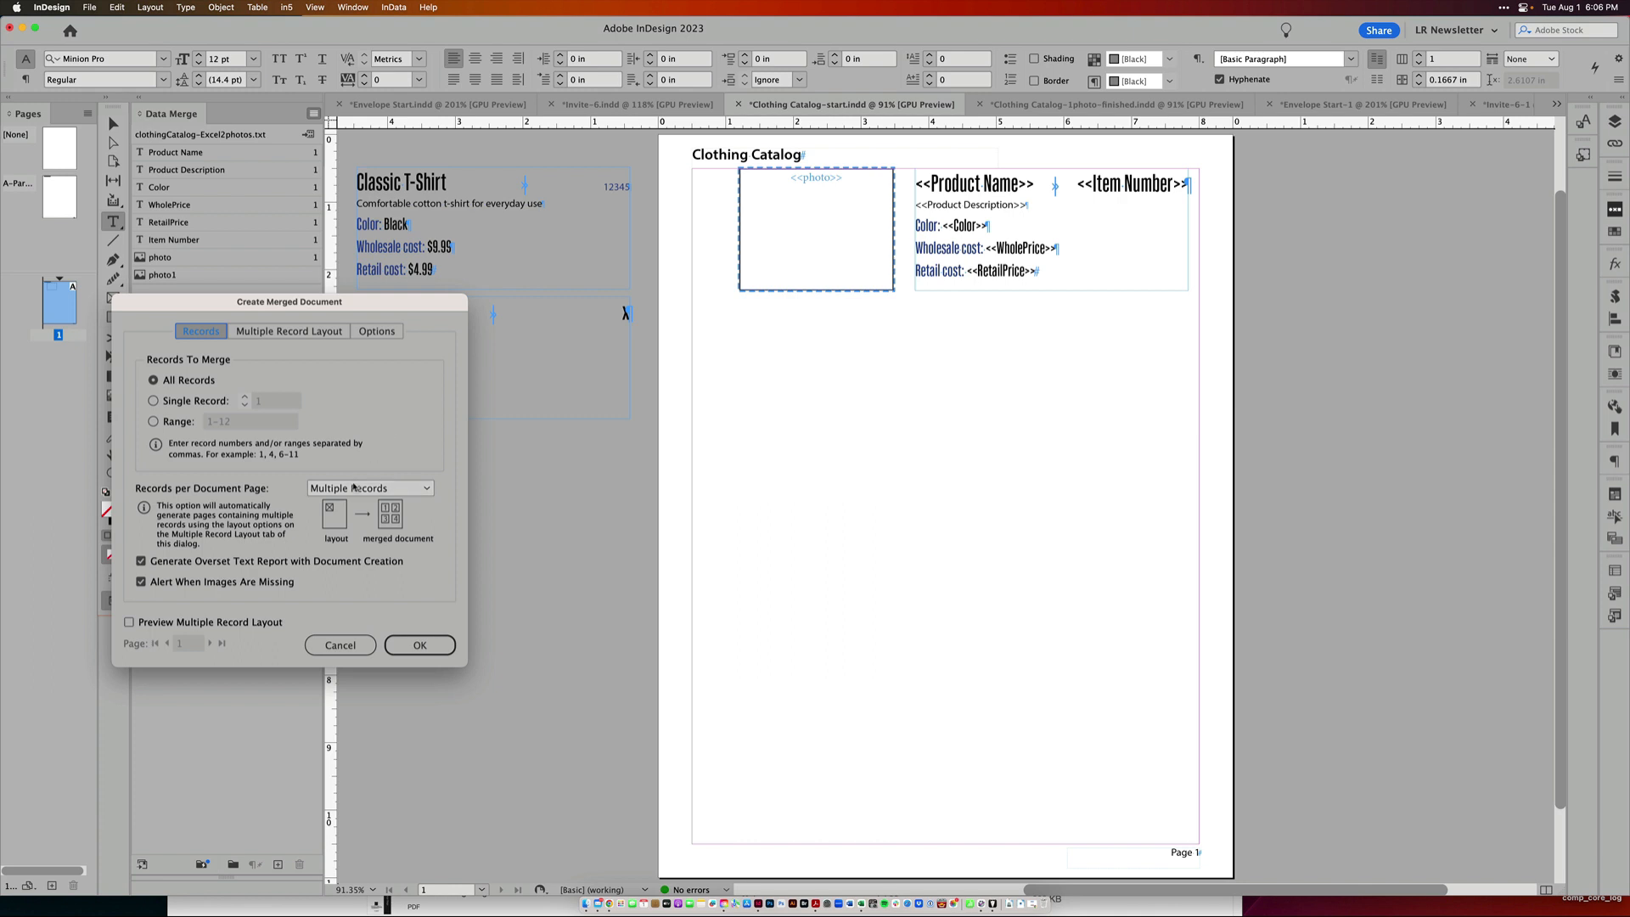
{"action": "left_click", "coordinate": [287, 333]}
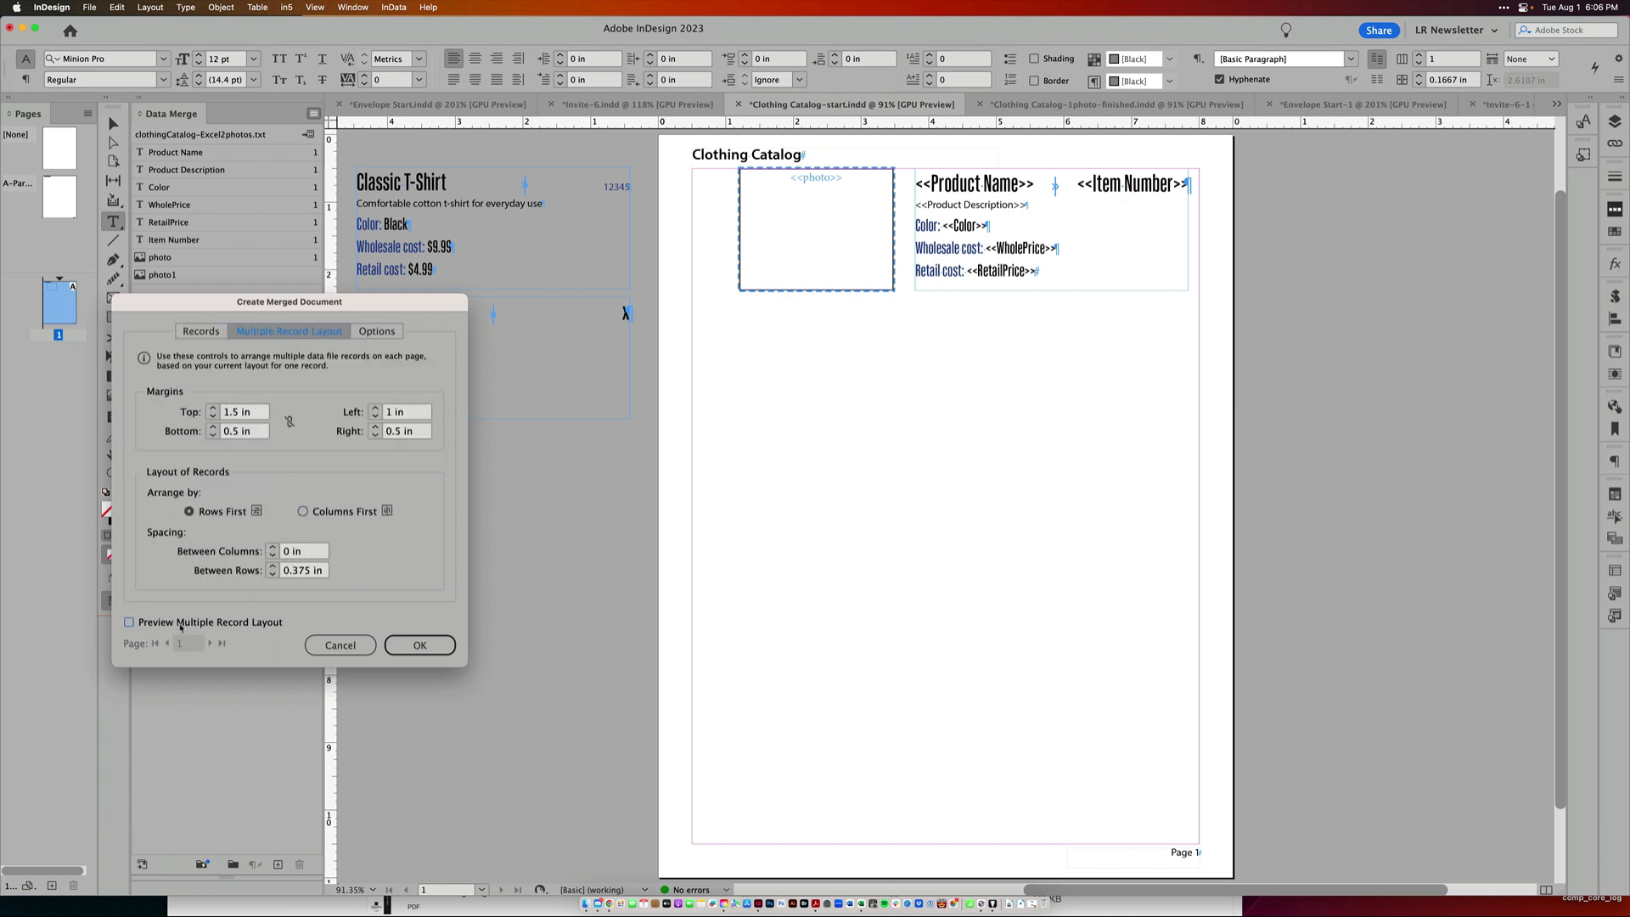
{"action": "left_click", "coordinate": [129, 623]}
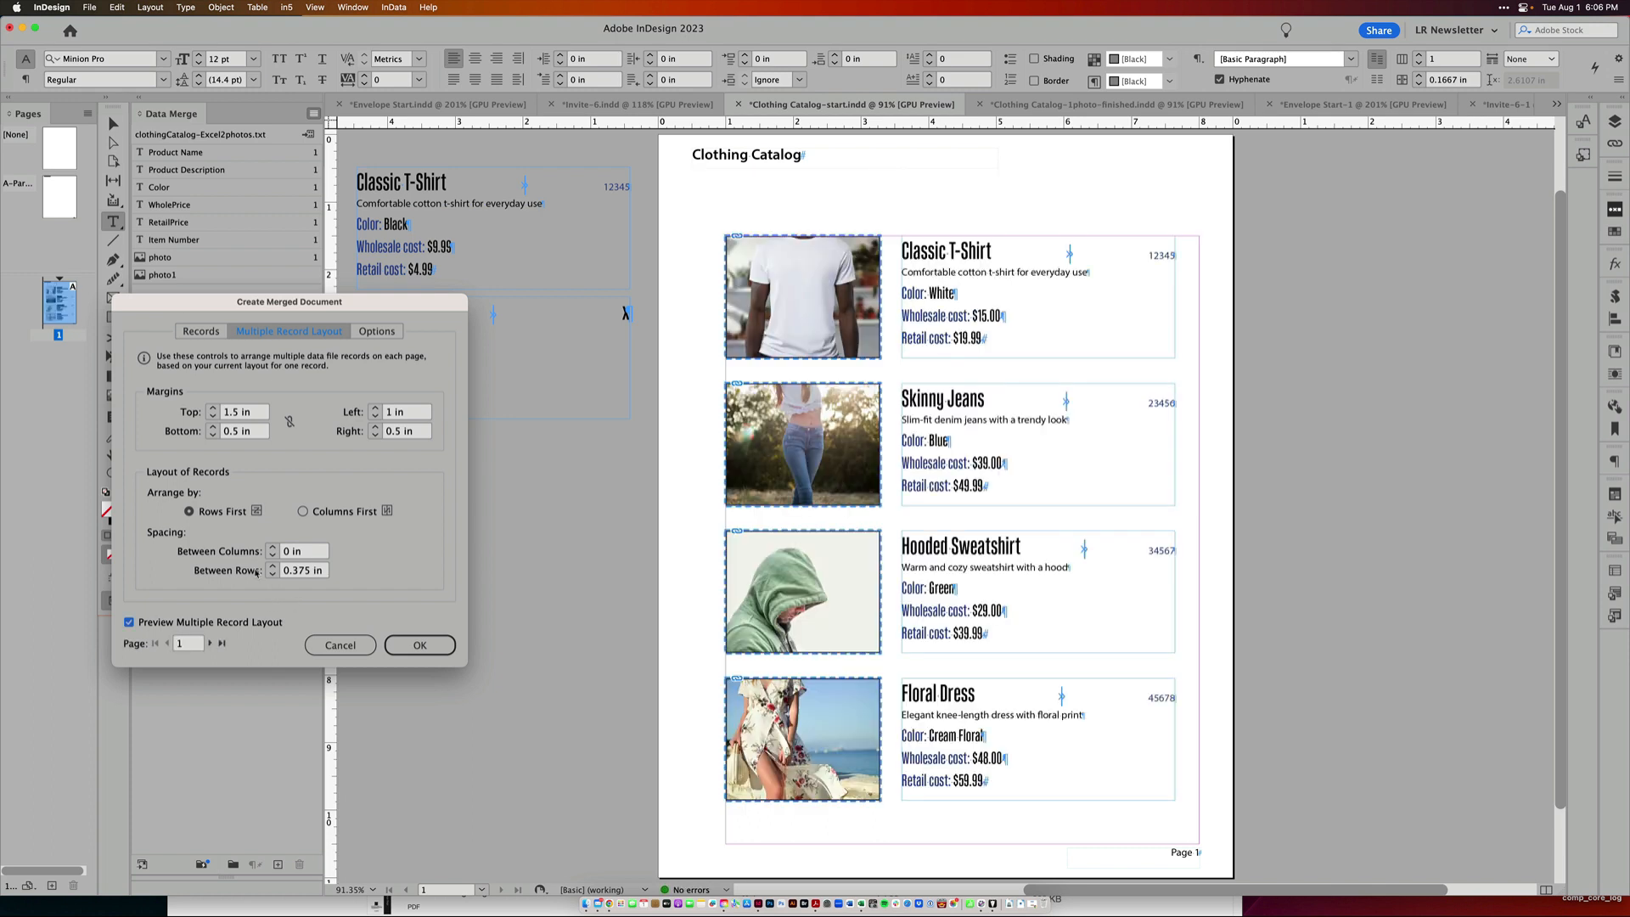
{"action": "left_click", "coordinate": [419, 647]}
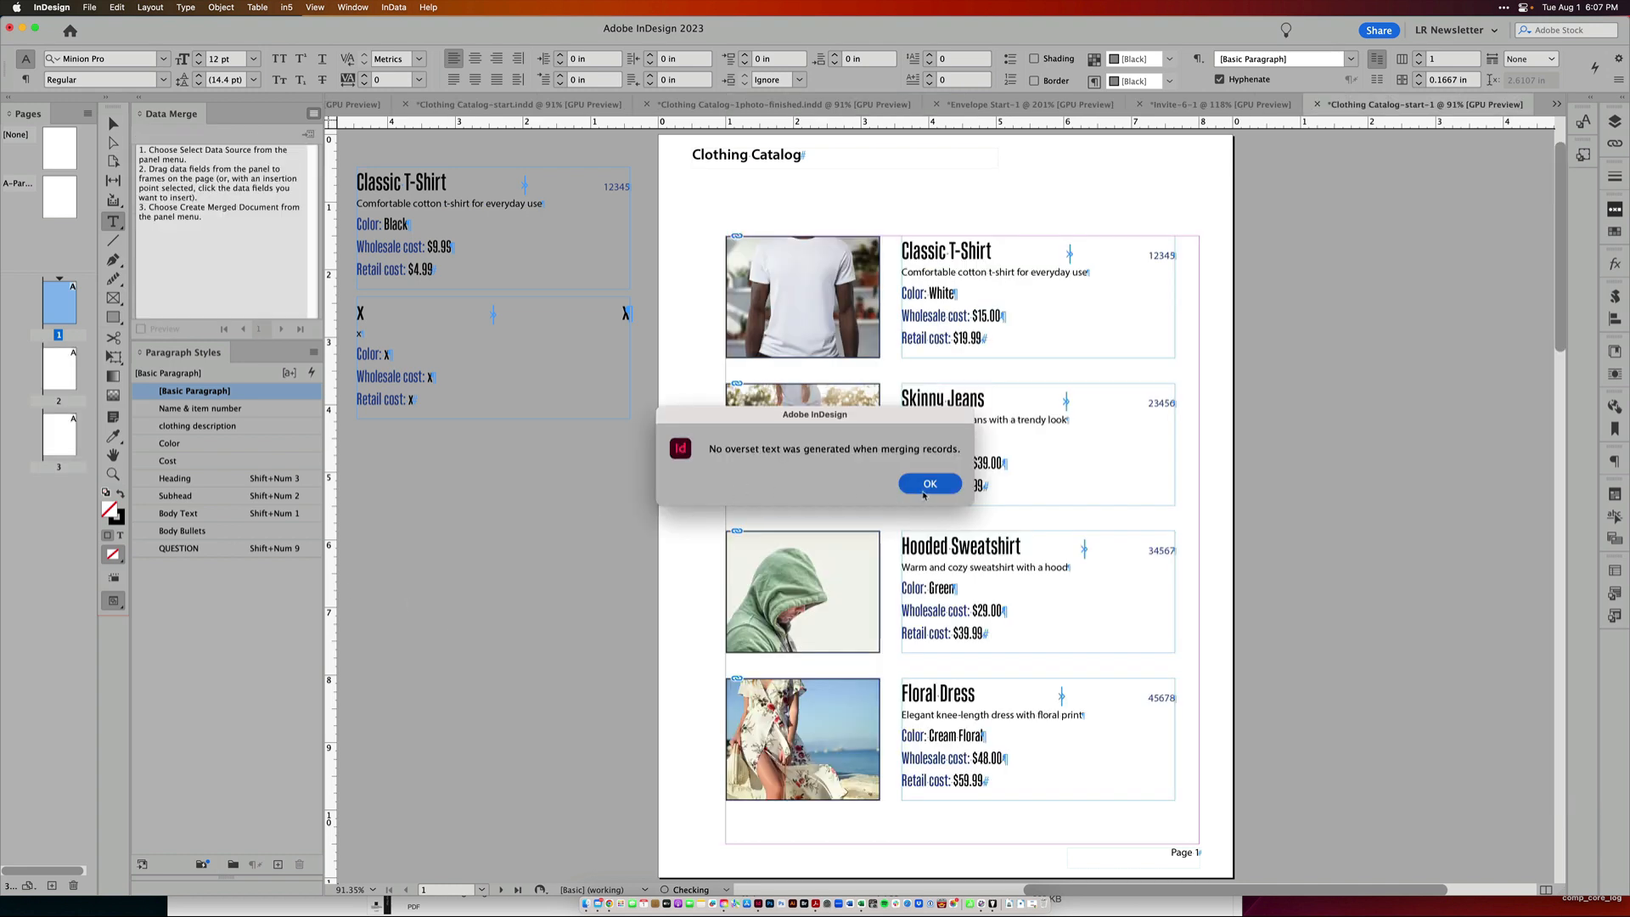
{"action": "left_click", "coordinate": [924, 494]}
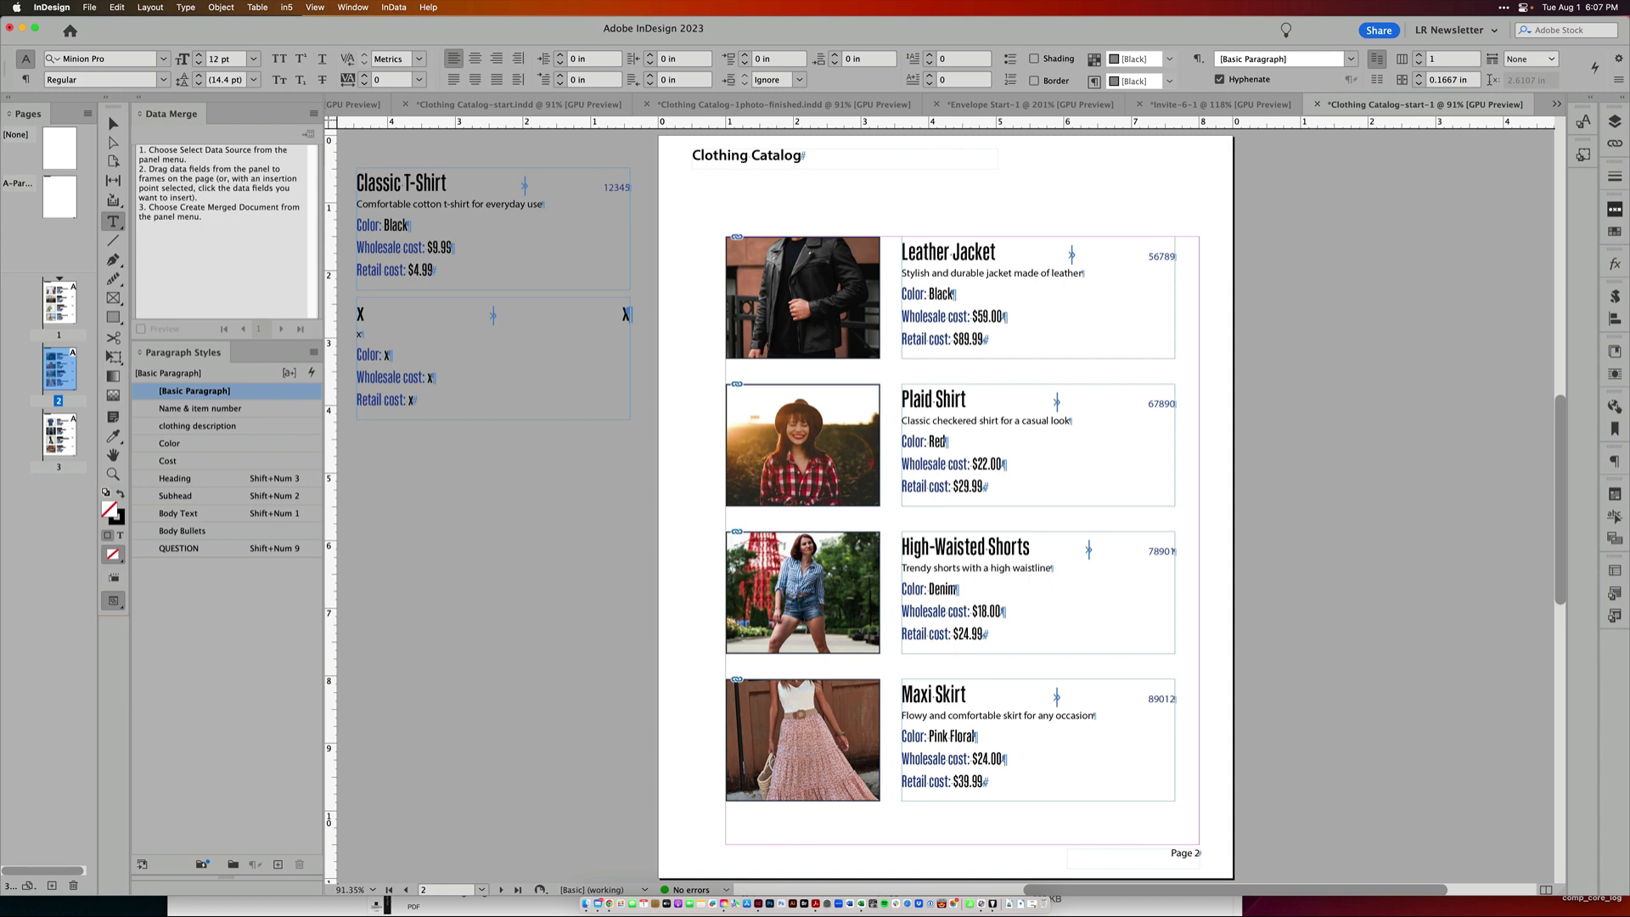
{"action": "left_click", "coordinate": [60, 445]}
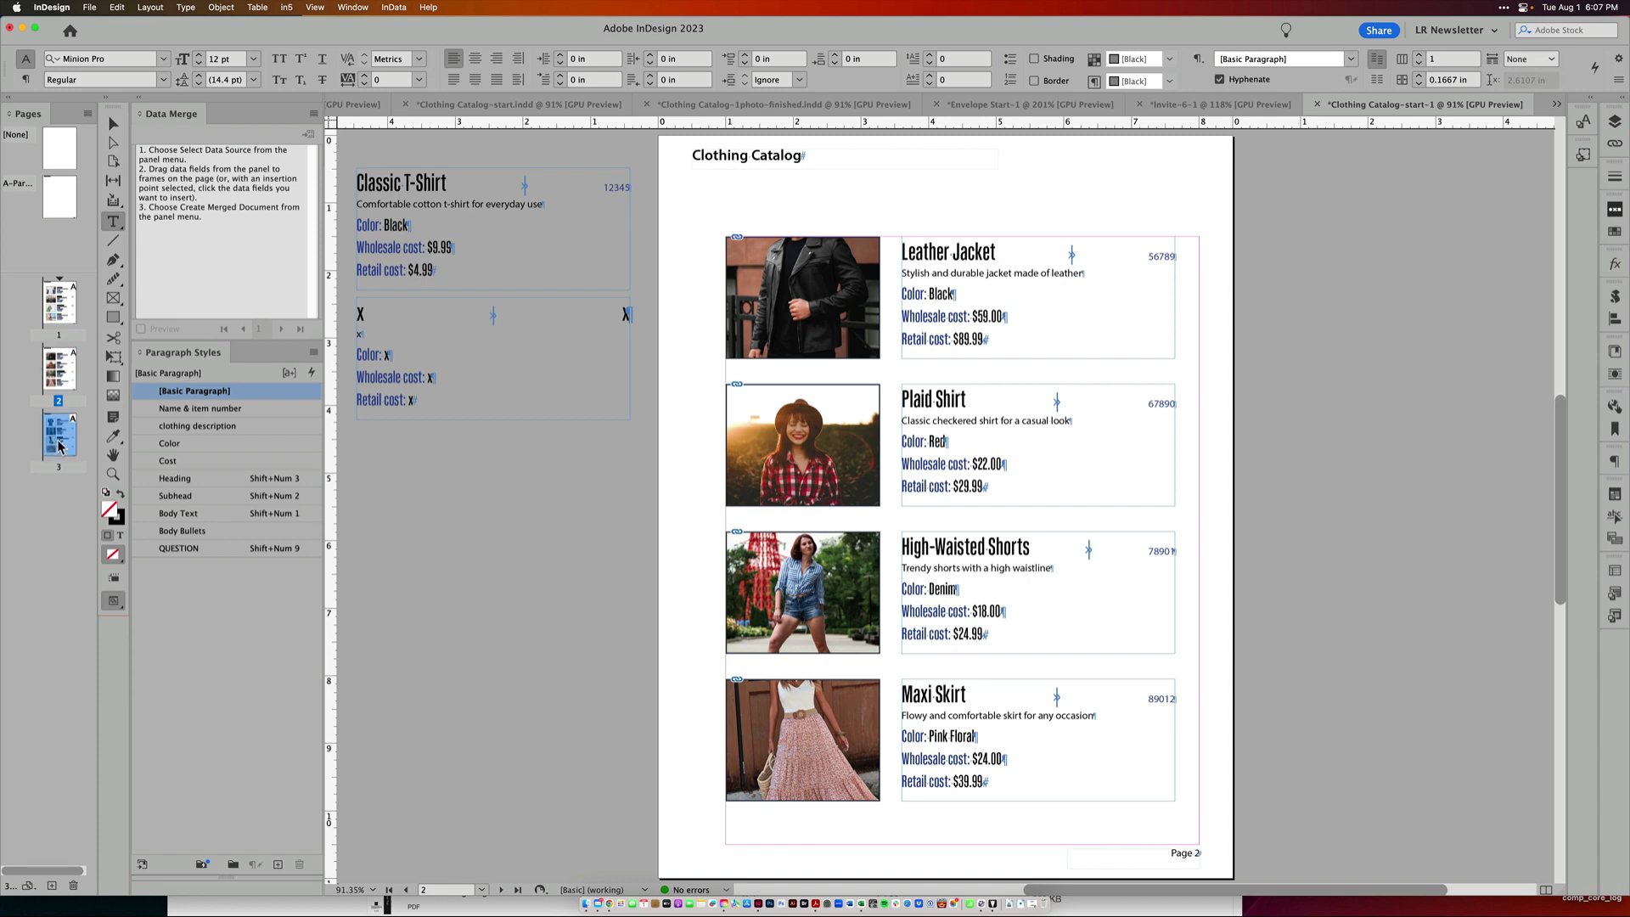